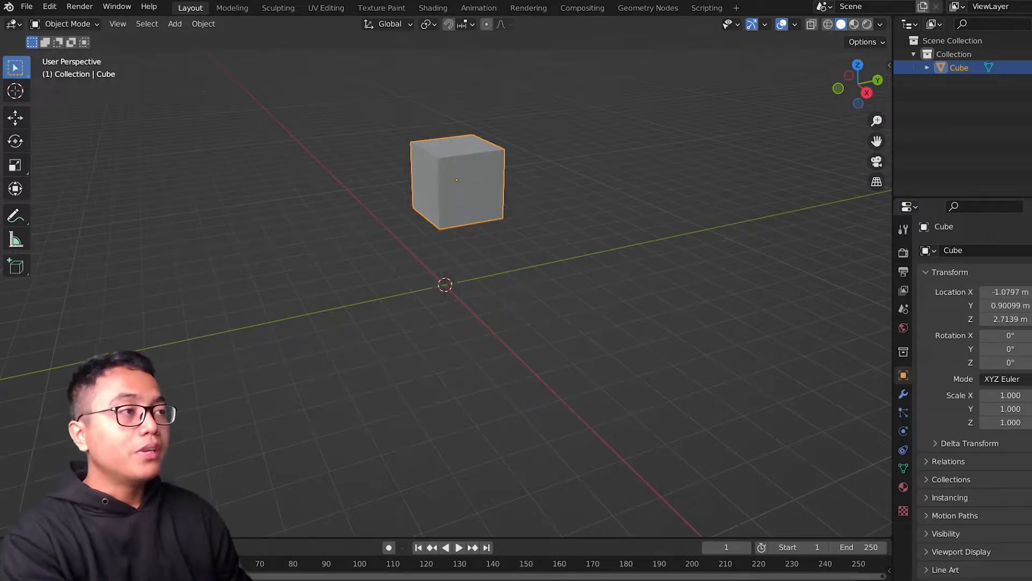
# Rotate the cube by about -8.75° around the global Z axis.
pyautogui.press('r')
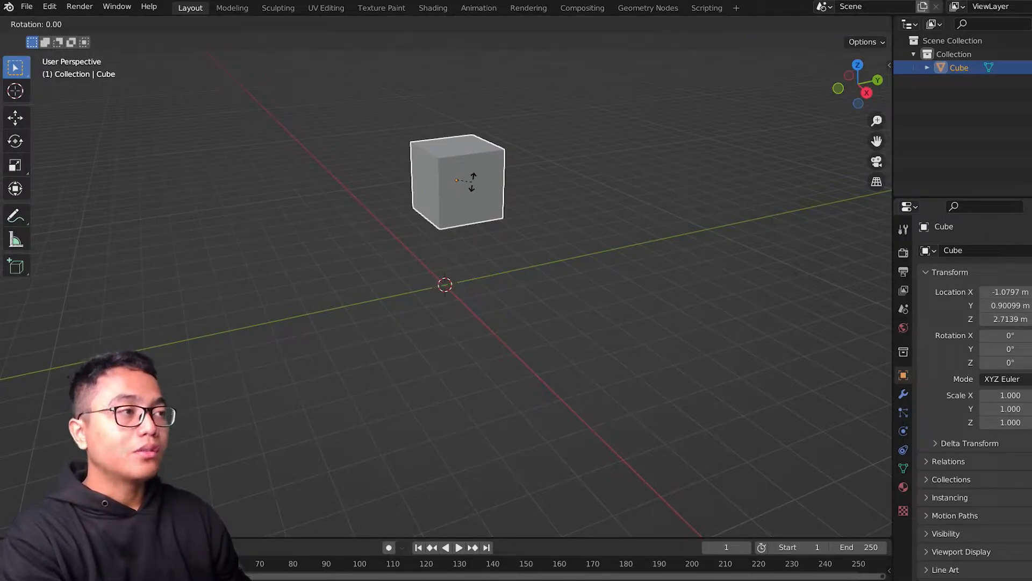
pyautogui.press('z')
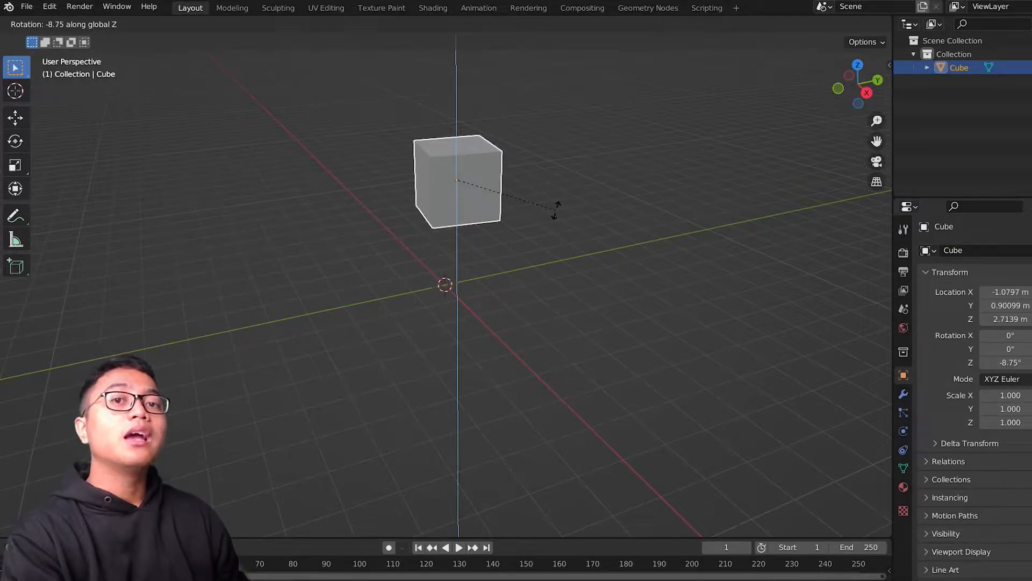
pyautogui.click(557, 210)
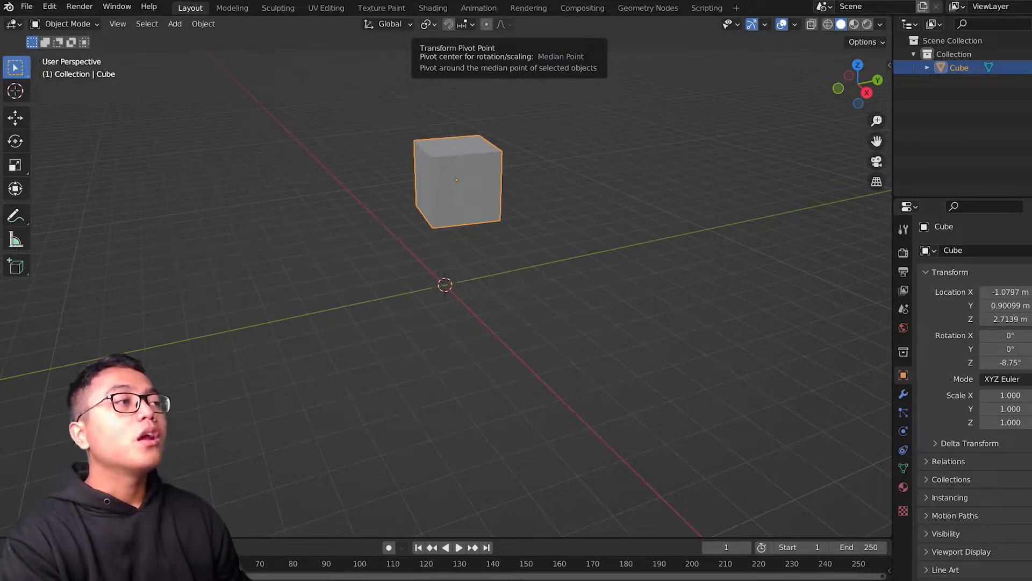
# Review the transform pivot point options and choose Median Point.
pyautogui.click(428, 24)
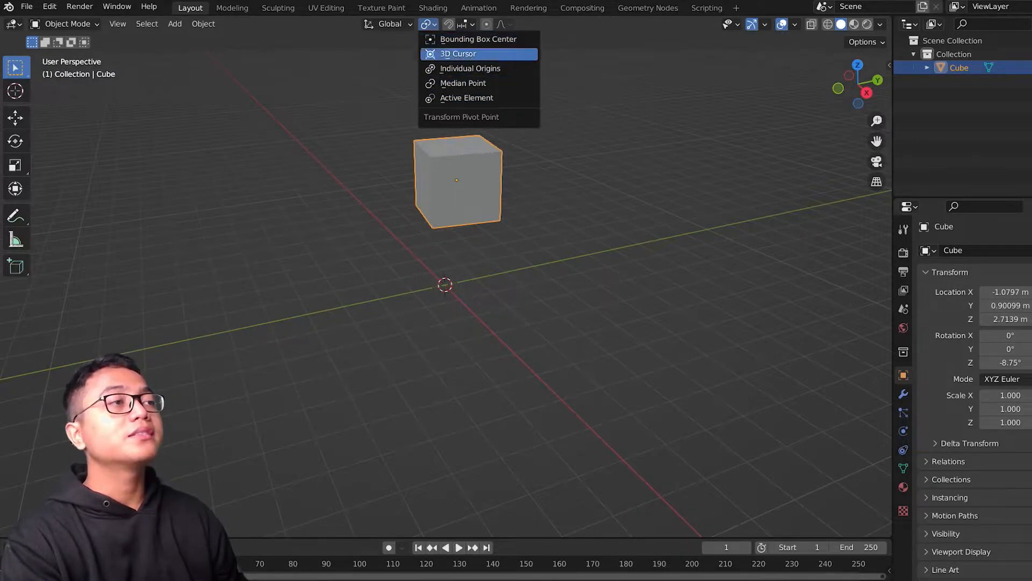
pyautogui.click(468, 68)
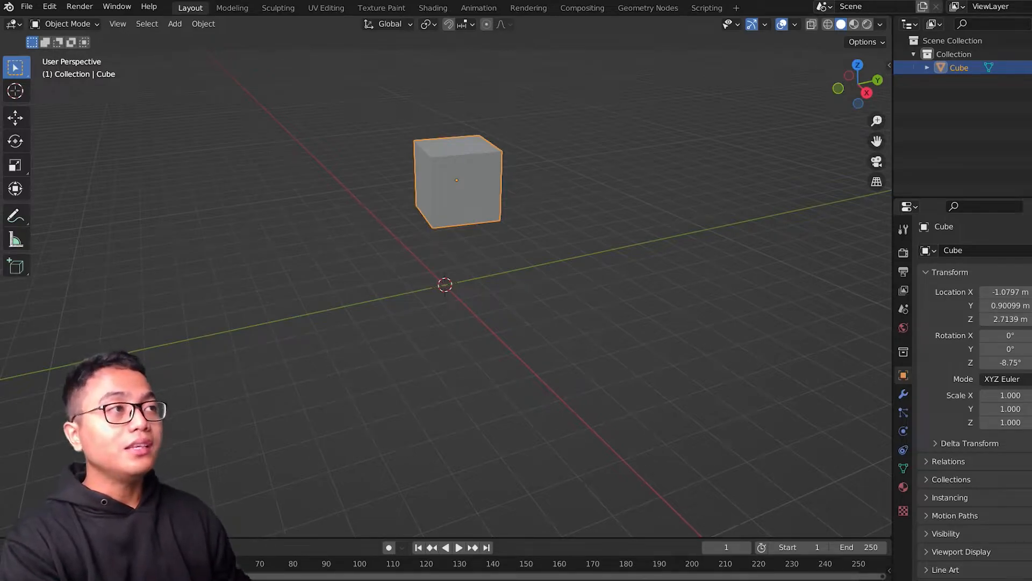
pyautogui.click(428, 24)
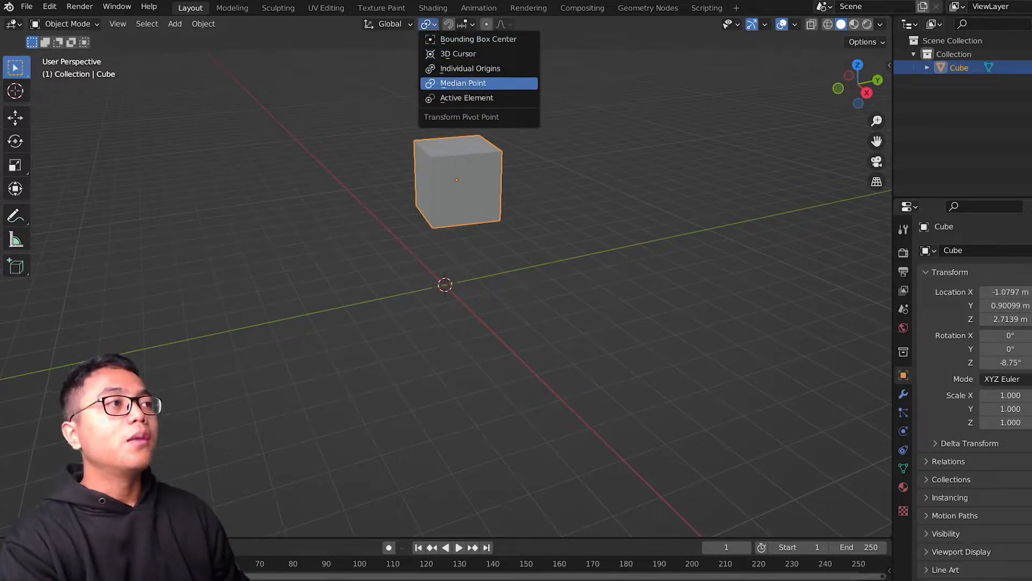
pyautogui.click(463, 83)
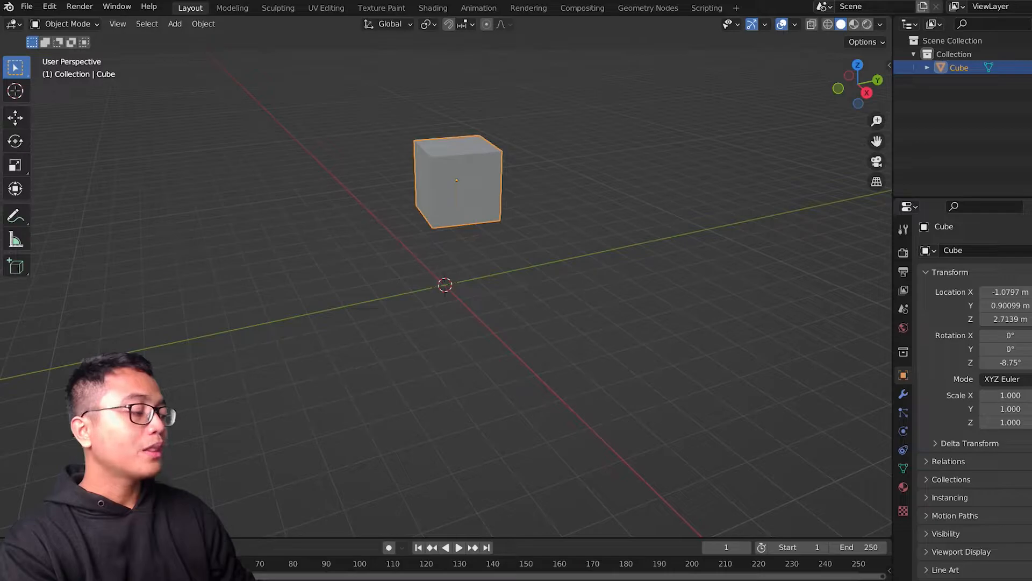
# Switch to the top orthographic view and clear the cube's rotation.
pyautogui.press('KP_7')
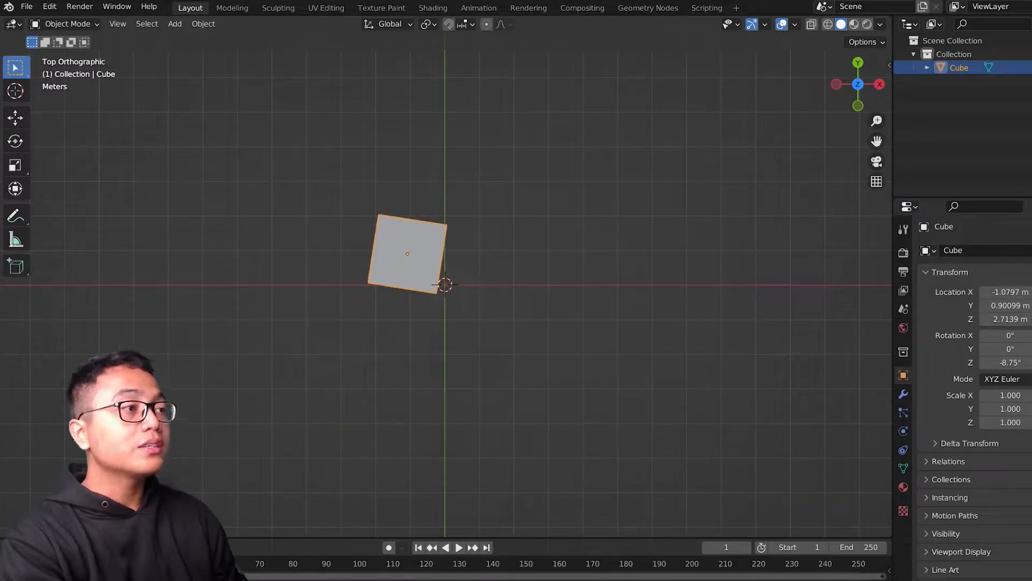
pyautogui.hotkey('alt', 'r')
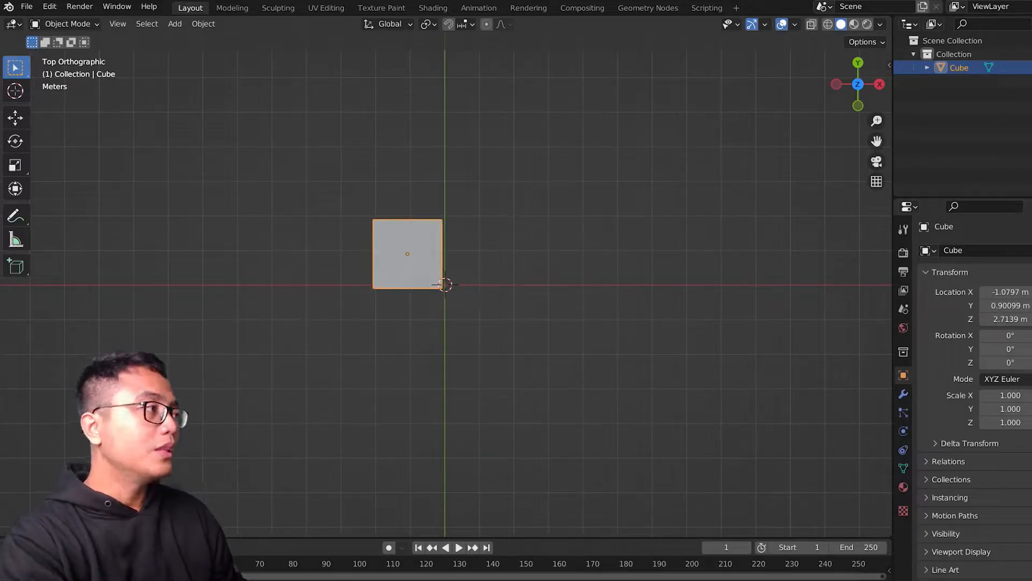
# Enable the Screencast Keys display and deselect the cube.
pyautogui.press('n')
pyautogui.click(884, 174)
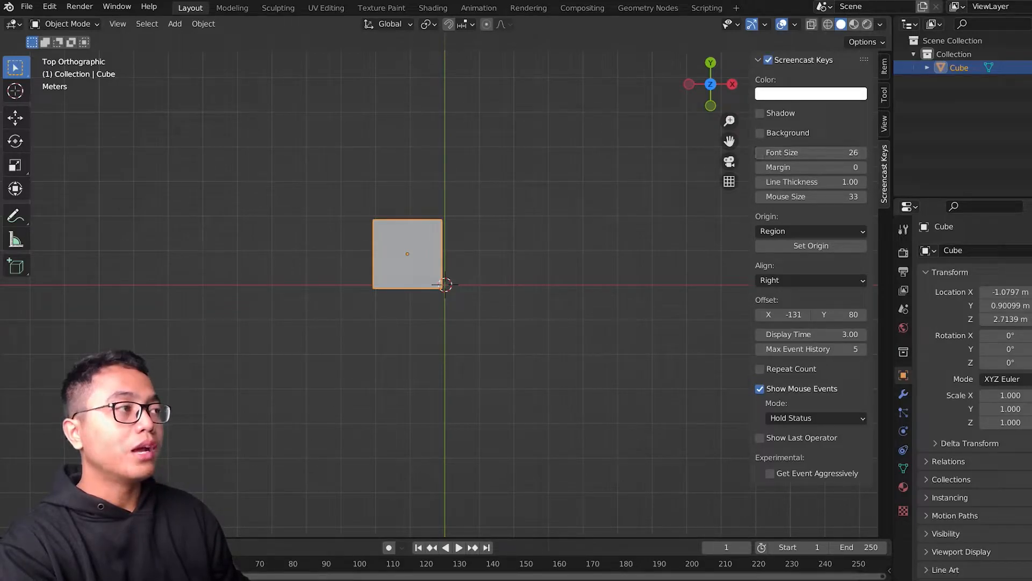
pyautogui.hotkey('alt', 'a')
pyautogui.press('n')
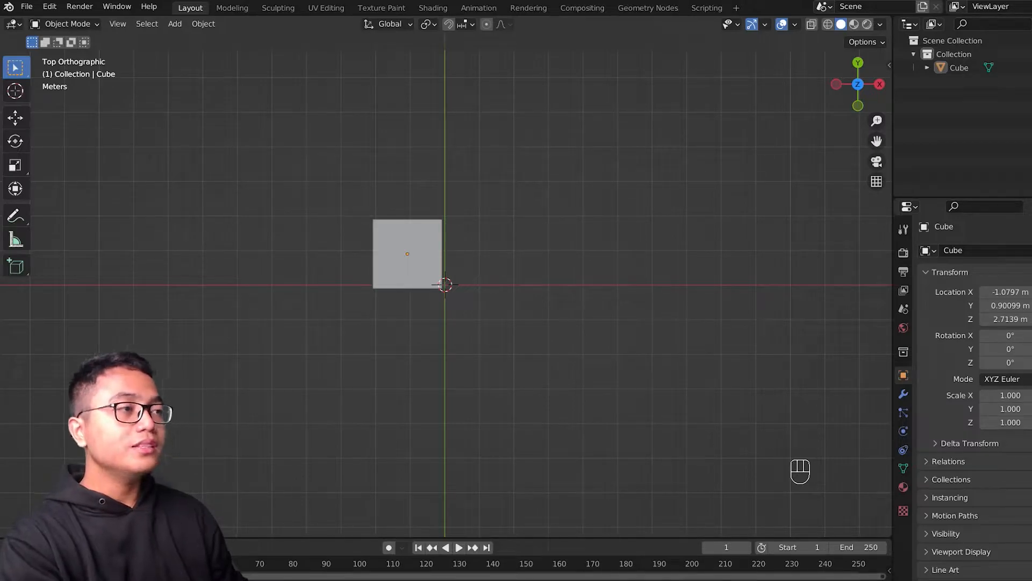
# Duplicate the cube four times, placing three copies near the original and the fourth apart at about X 5.06 m, Y -0.50 m.
pyautogui.click(408, 254)
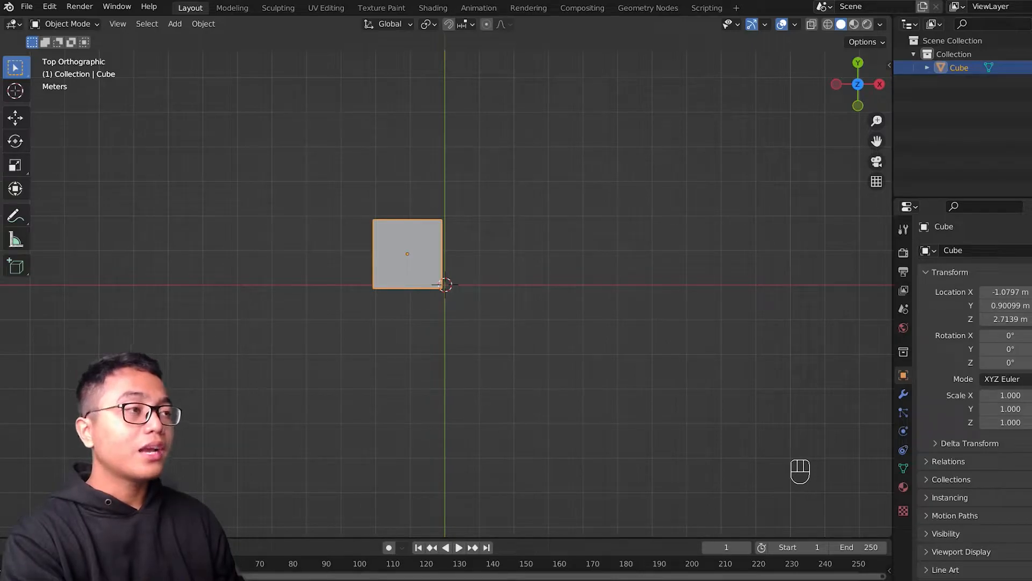
pyautogui.press('shift')
pyautogui.hotkey('shift', 'd')
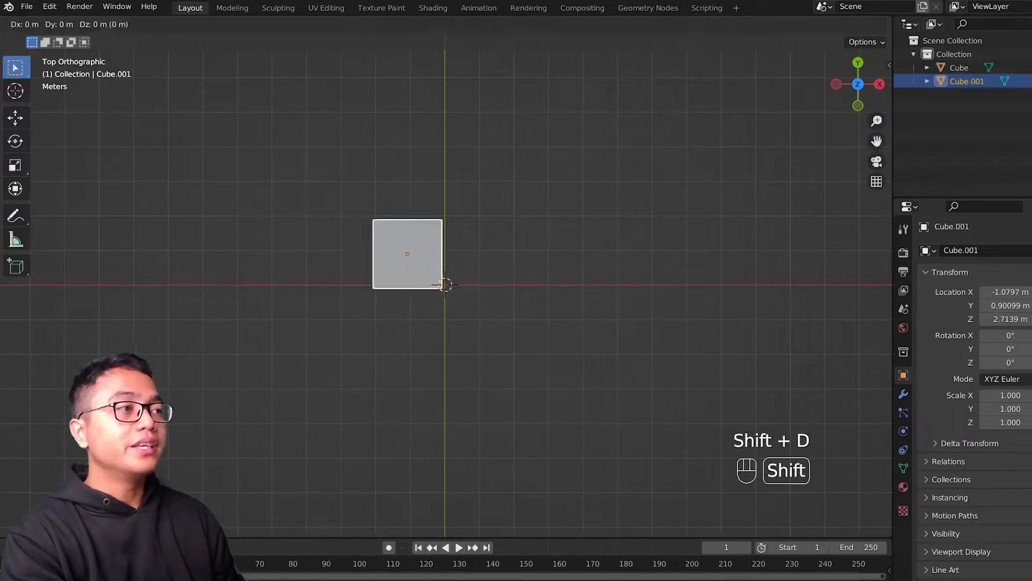
pyautogui.click(389, 338)
pyautogui.hotkey('shift', 'd')
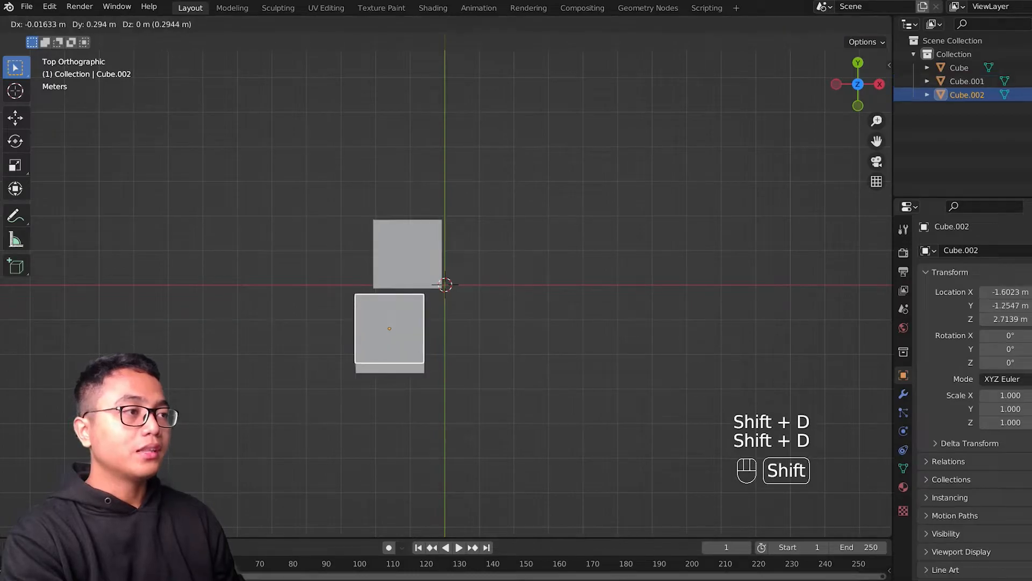
pyautogui.click(311, 253)
pyautogui.hotkey('shift', 'd')
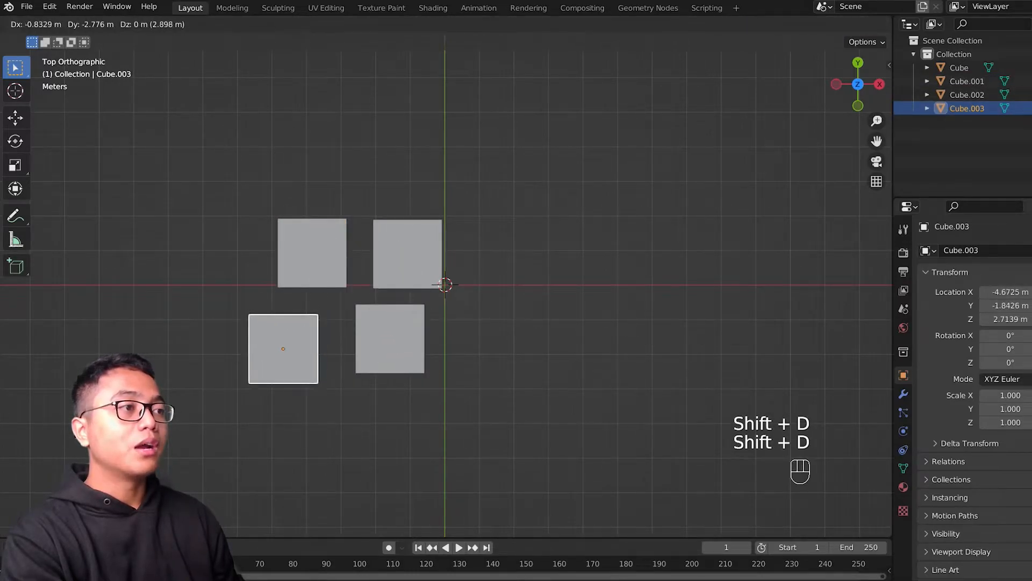
pyautogui.click(282, 350)
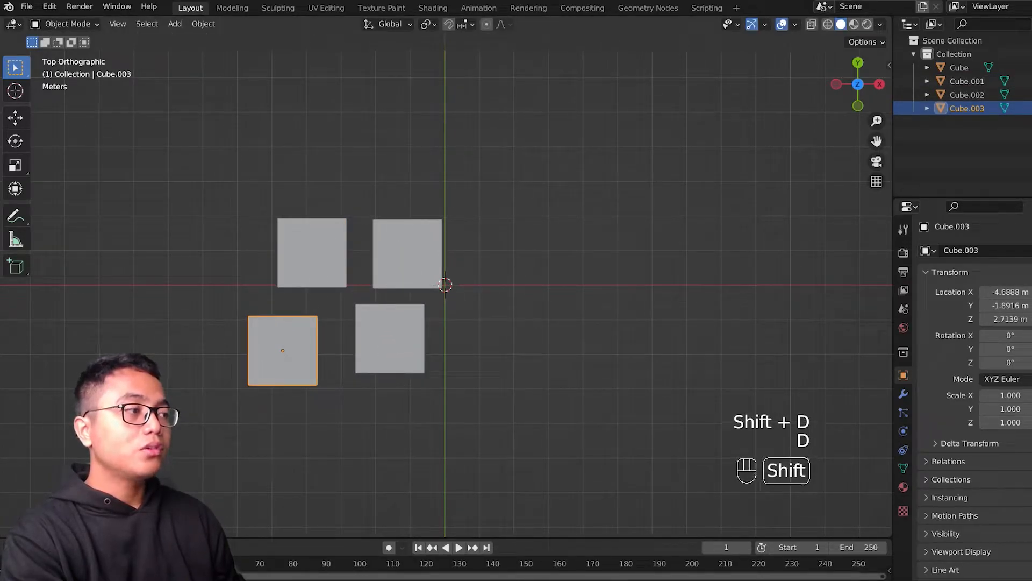
pyautogui.hotkey('shift', 'd')
pyautogui.click(620, 302)
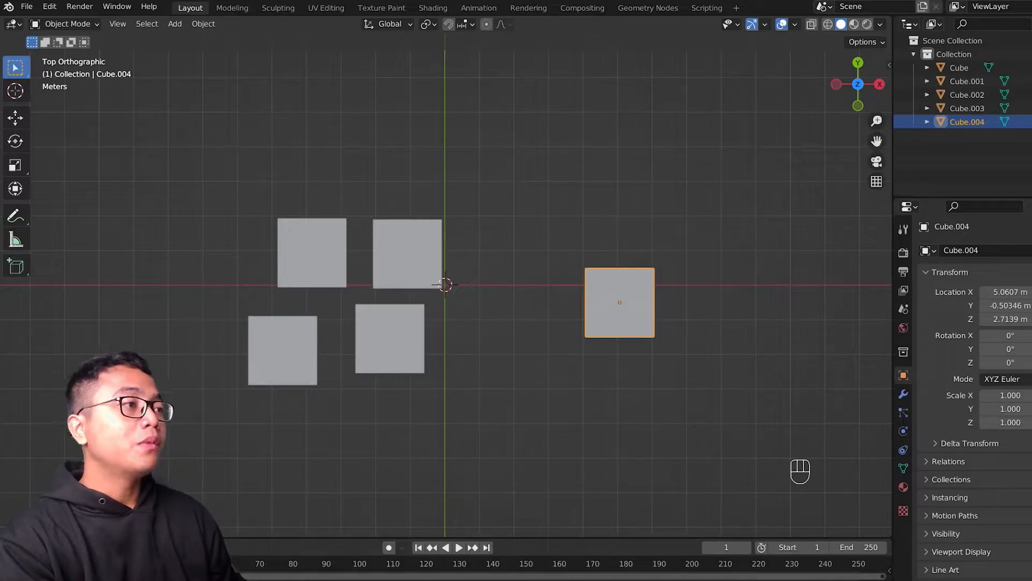
# Select all five cubes with Cube.004 active and rotate them around their median point to about 4.7° in Z.
pyautogui.keyDown('shift'); pyautogui.click(959, 67); pyautogui.keyUp('shift')
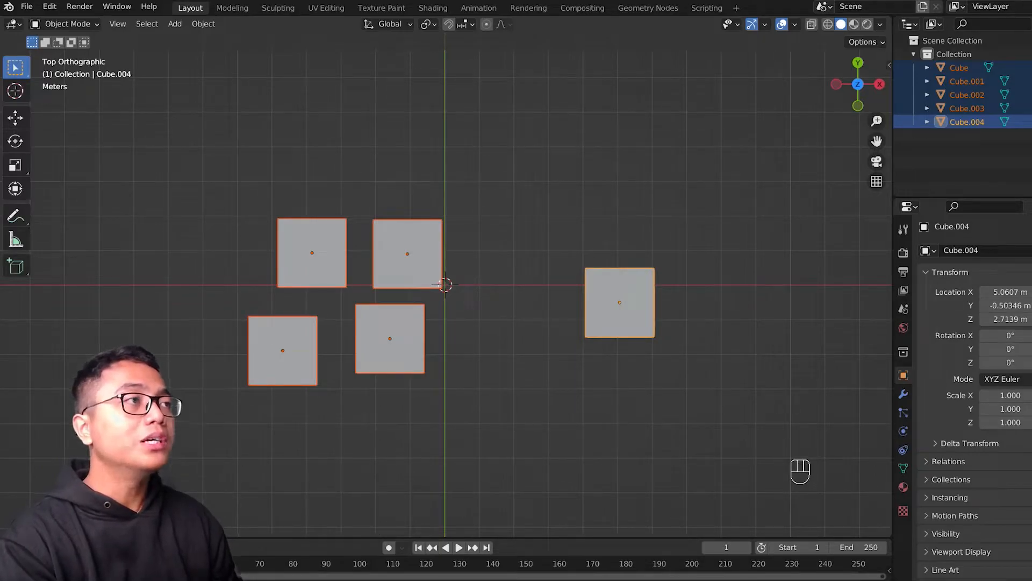
pyautogui.click(428, 23)
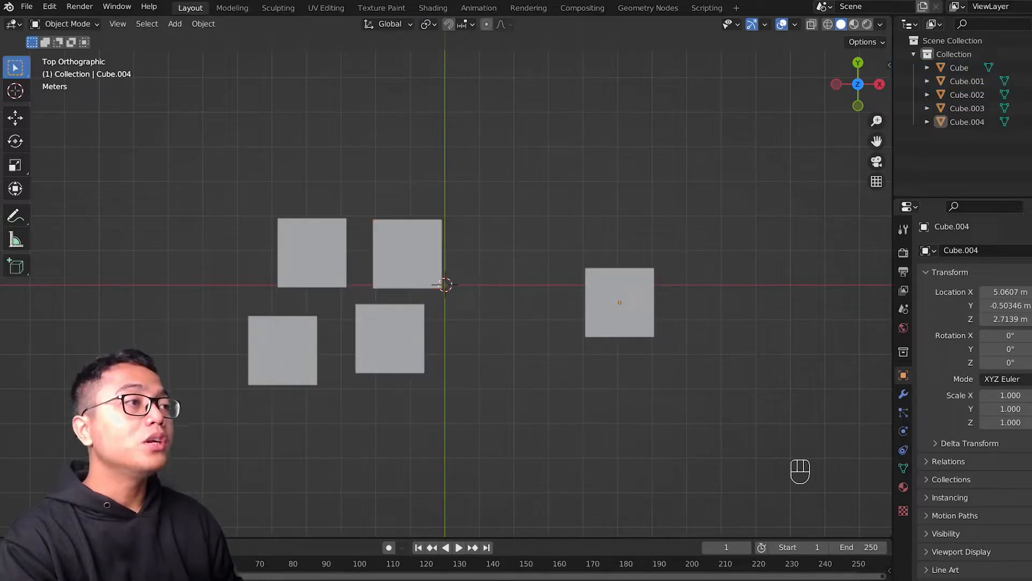
pyautogui.keyDown('shift'); pyautogui.click(959, 68); pyautogui.keyUp('shift')
pyautogui.click(967, 121)
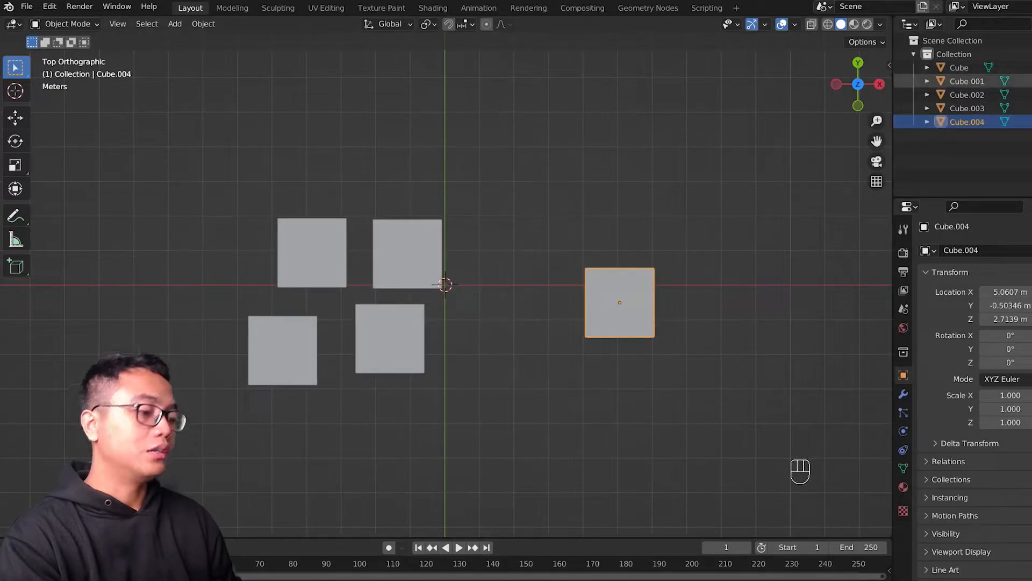
pyautogui.keyDown('shift'); pyautogui.click(959, 67); pyautogui.keyUp('shift')
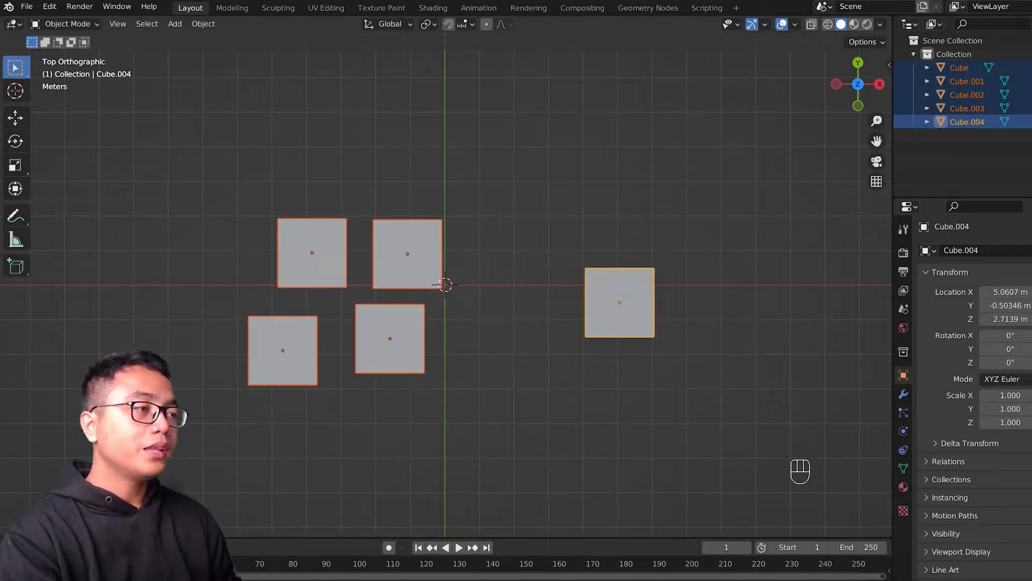
pyautogui.press('r')
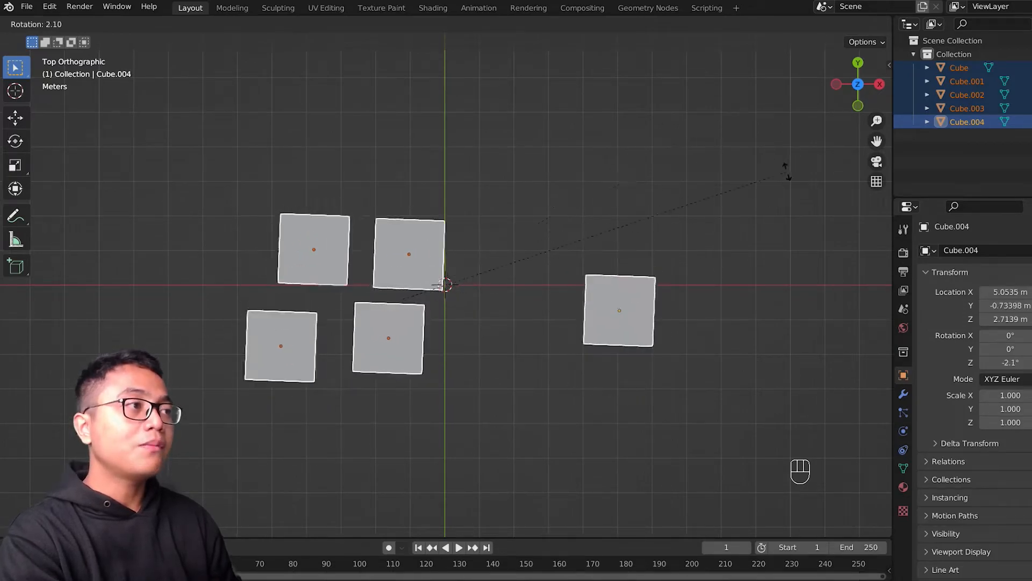
pyautogui.click(791, 114)
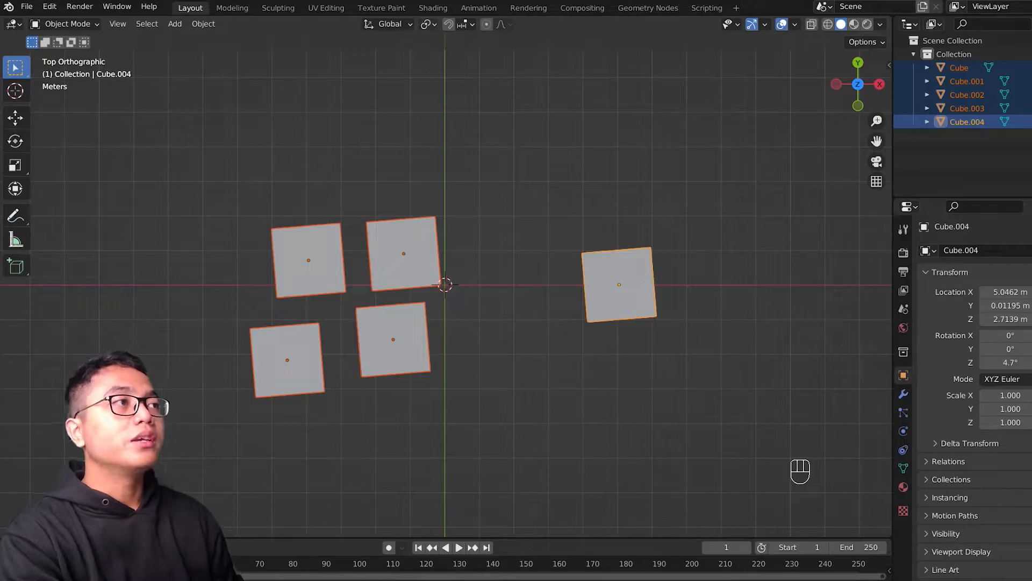
# Set the pivot point to Bounding Box Center and rotate the five cubes around it to about -0.28° in Z.
pyautogui.click(428, 24)
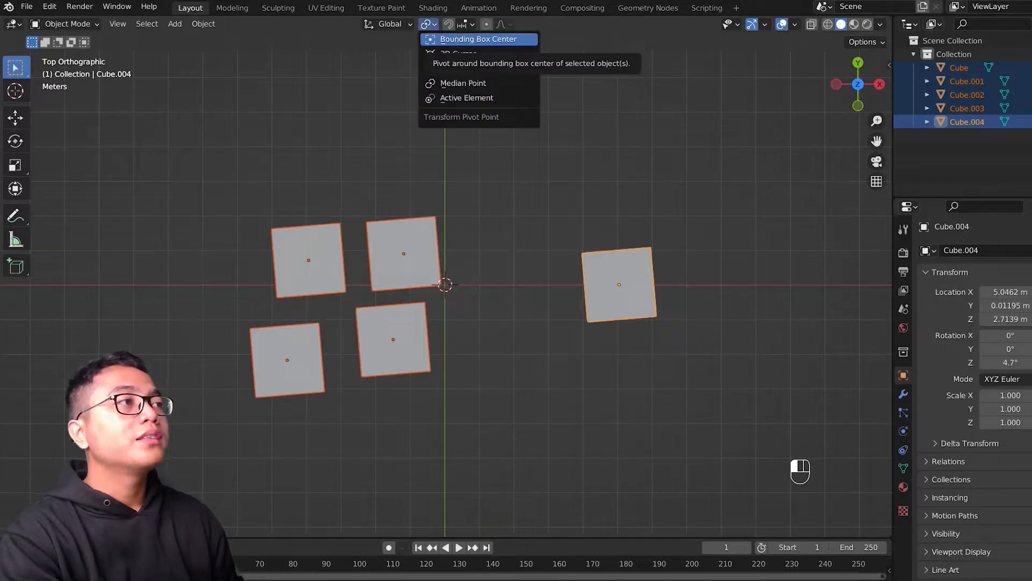
pyautogui.click(478, 39)
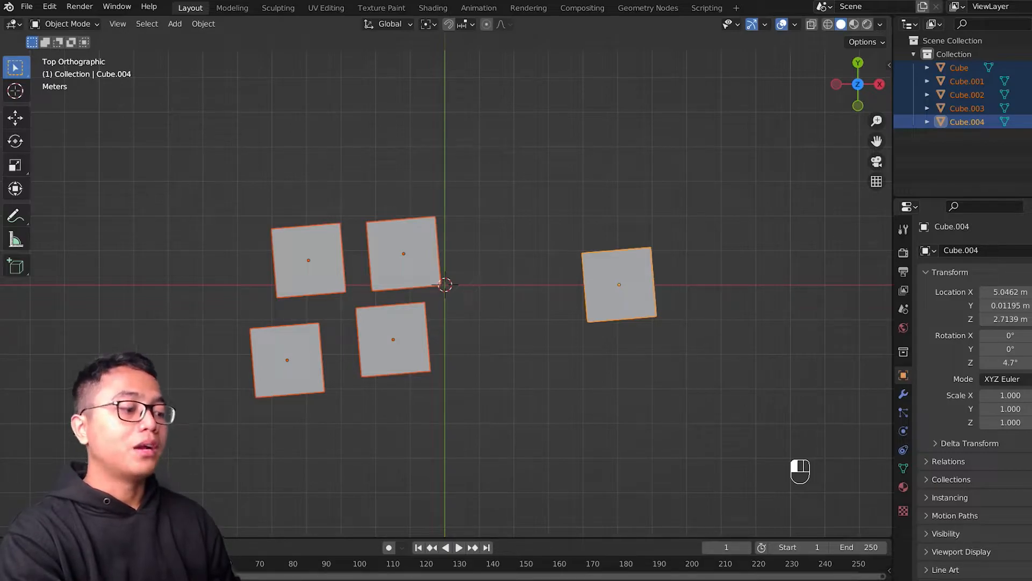
pyautogui.press('r')
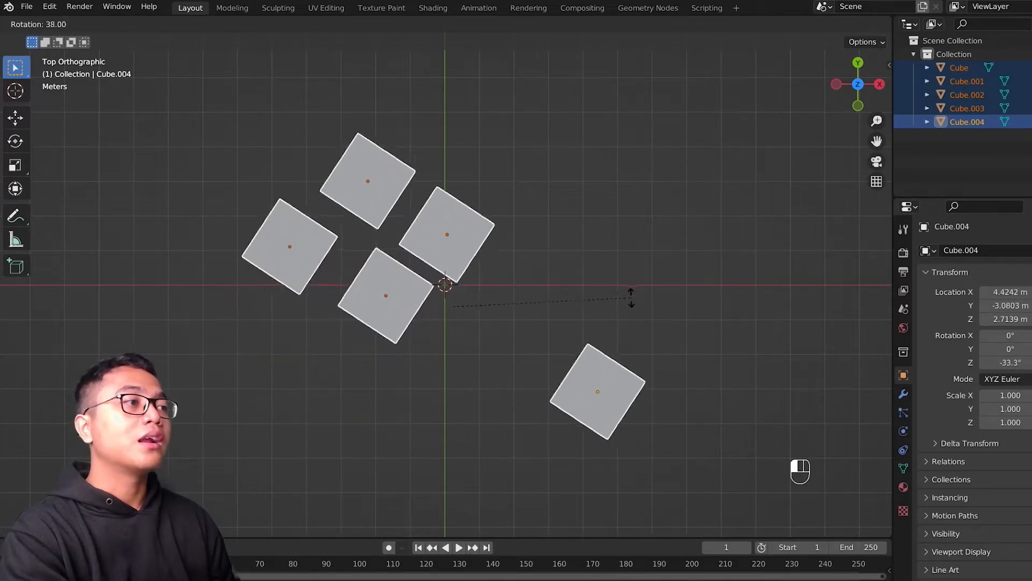
pyautogui.click(660, 156)
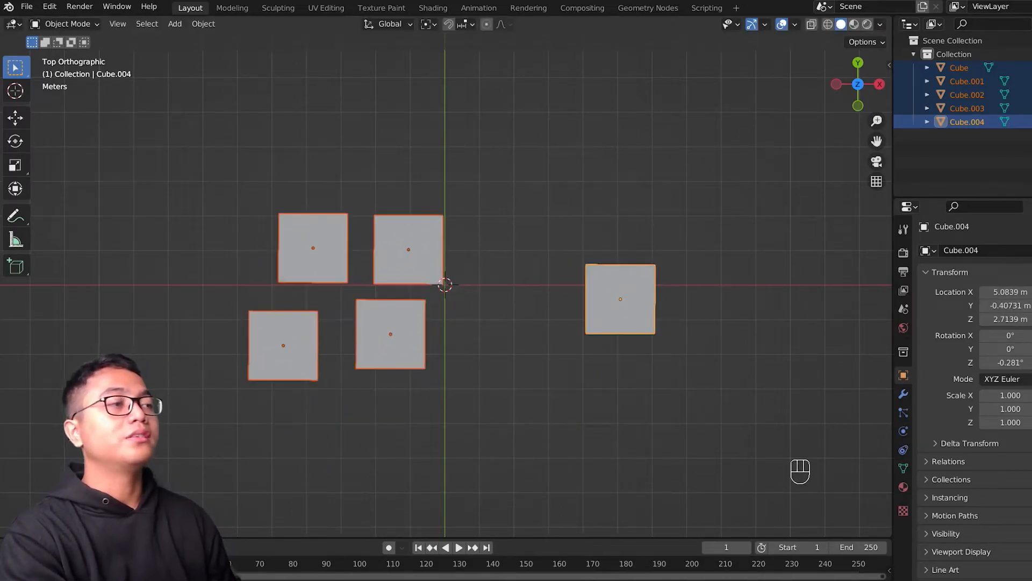
# Set the pivot point to 3D Cursor and rotate the five cubes around it by about -2.35° from an angled perspective view.
pyautogui.click(426, 24)
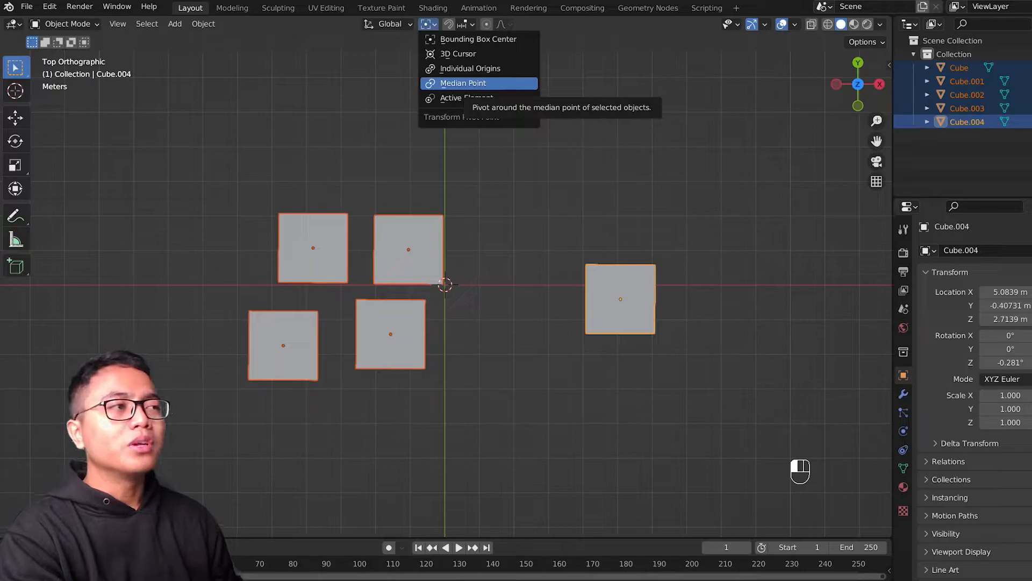
pyautogui.click(478, 39)
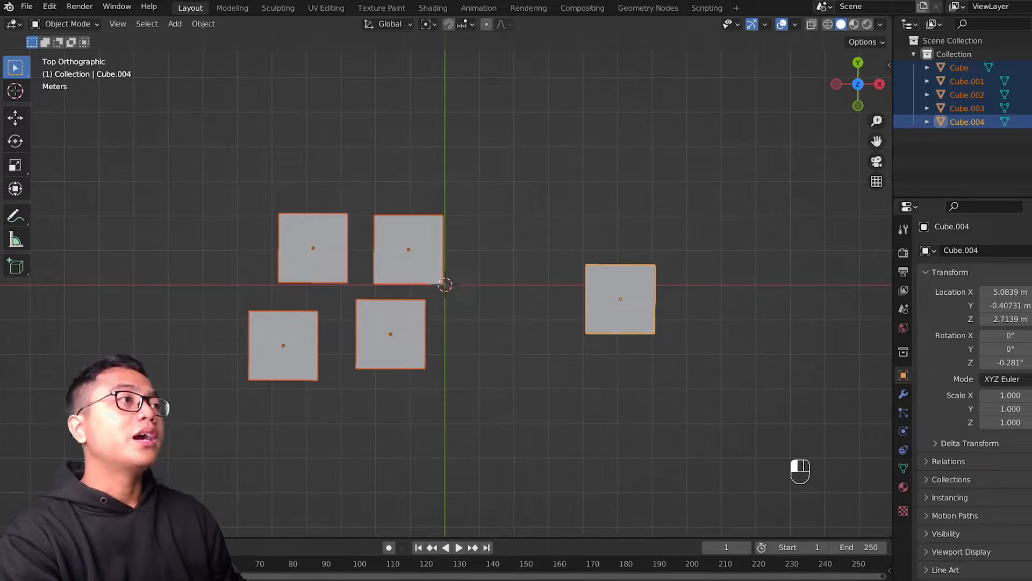
pyautogui.click(427, 24)
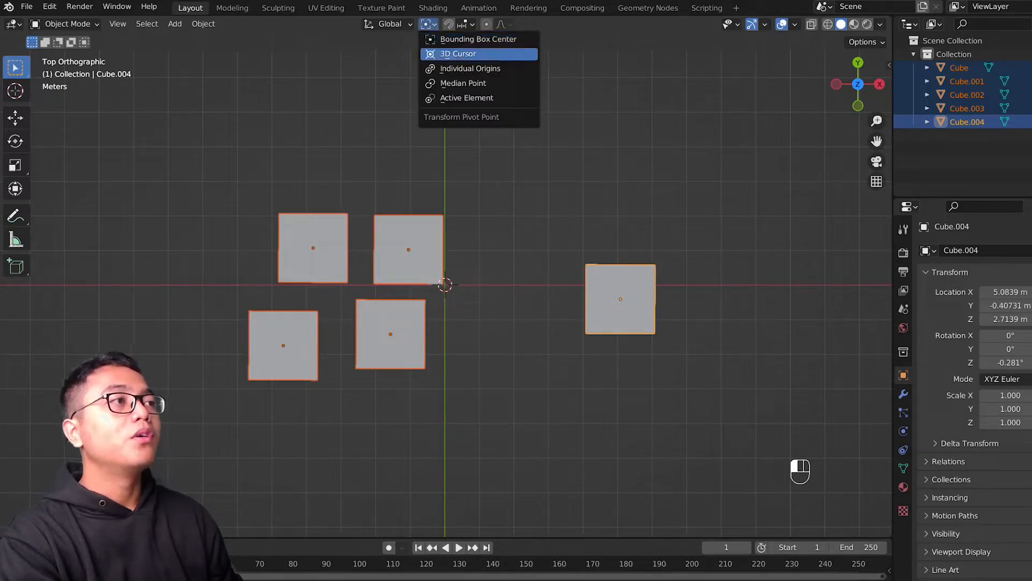
pyautogui.click(458, 53)
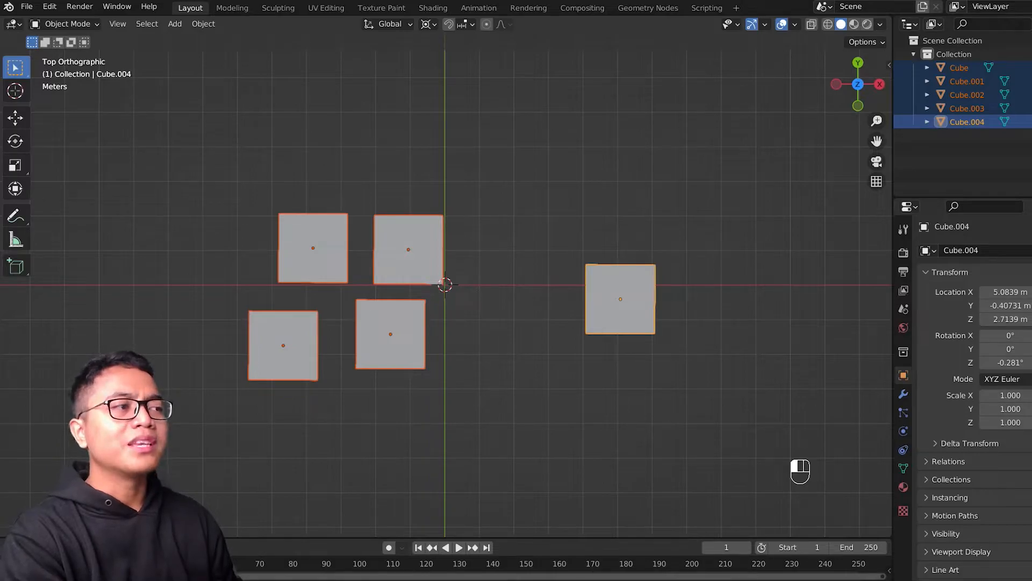
pyautogui.moveTo(483, 323); pyautogui.dragTo(478, 239, button='middle')
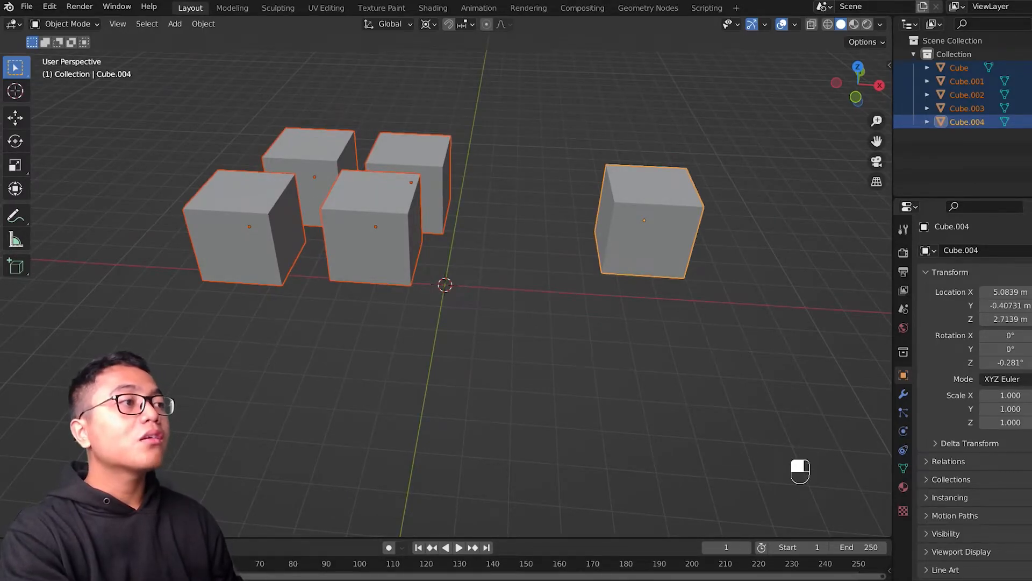
pyautogui.press('r')
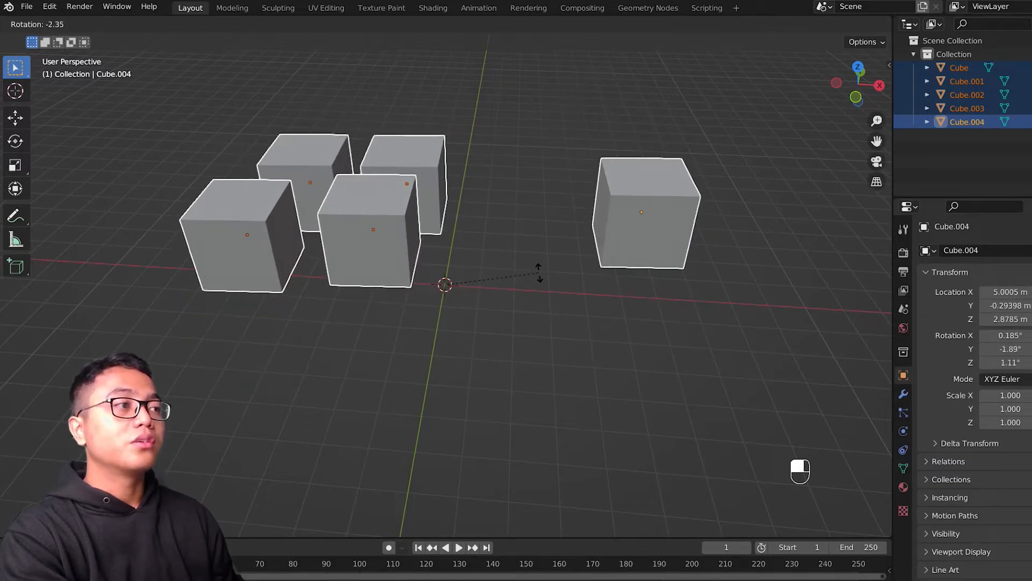
pyautogui.click(539, 272)
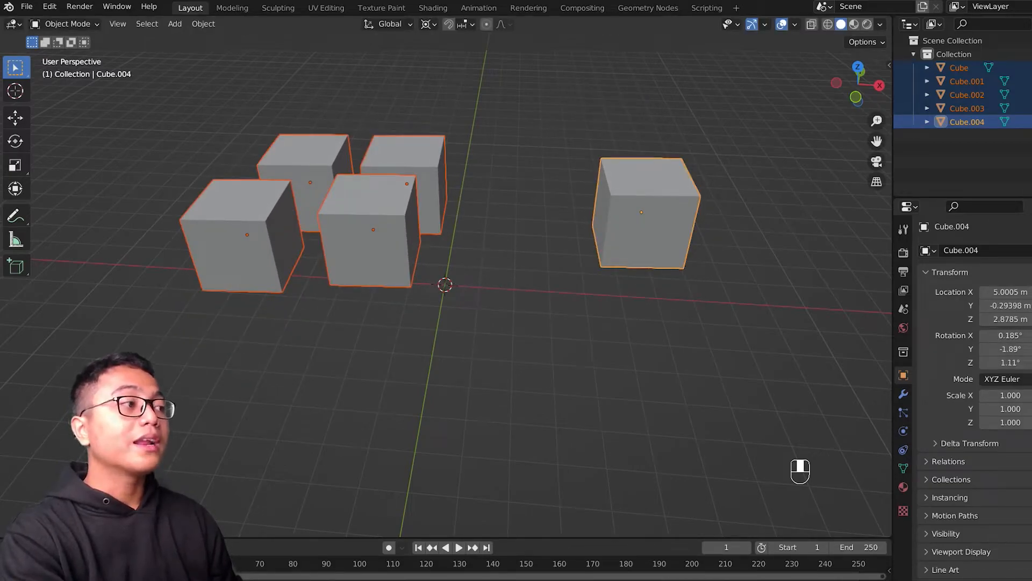
# Scale the five selected cubes around the 3D cursor to a scale of about 1.194.
pyautogui.press('s')
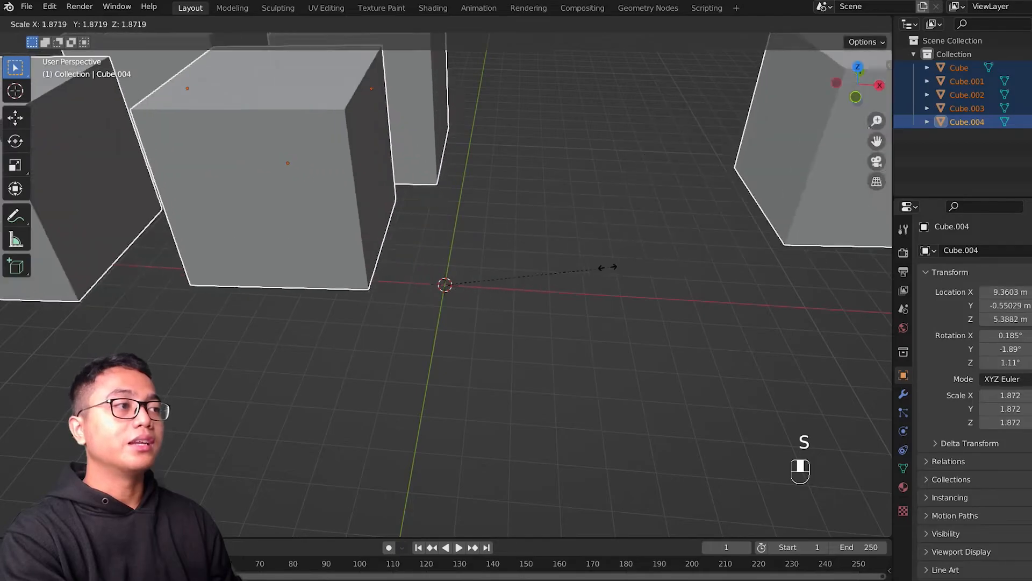
pyautogui.click(519, 286)
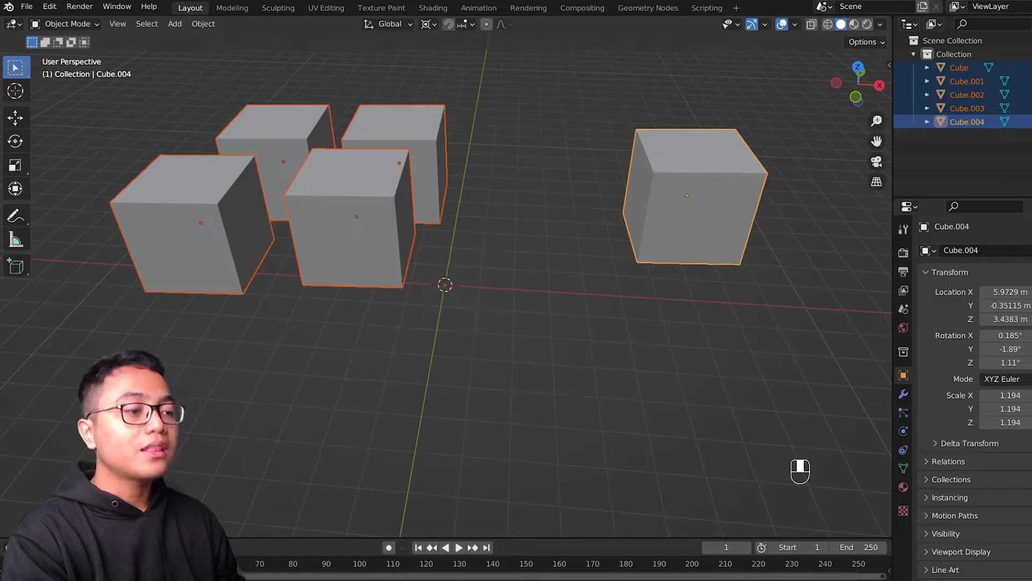
# Place the 3D cursor on the empty floor in front of the four grouped cubes and rotate all five around it to about 0.11° in Z.
pyautogui.press('shift')
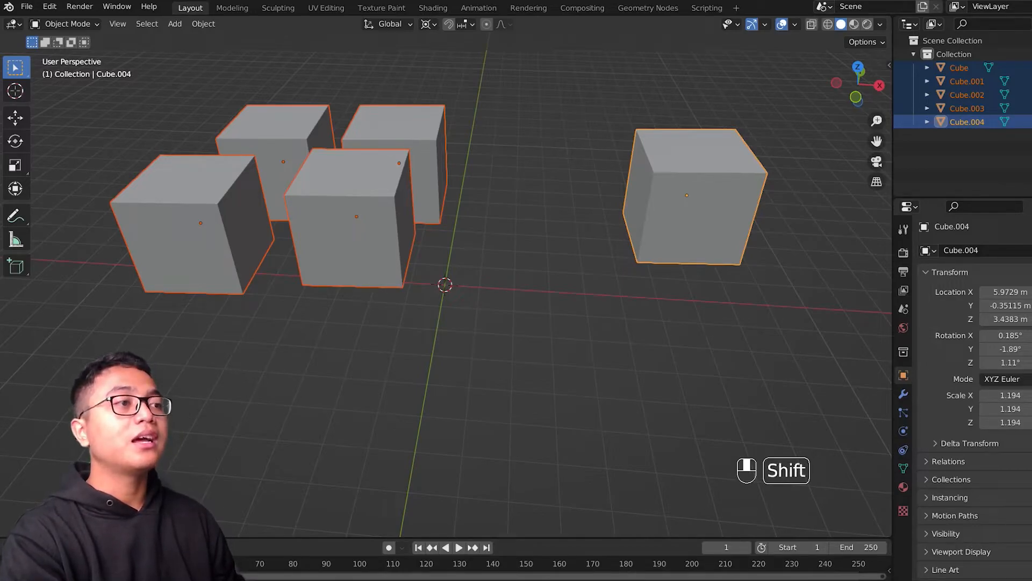
pyautogui.keyDown('shift'); pyautogui.rightClick(269, 407); pyautogui.keyUp('shift')
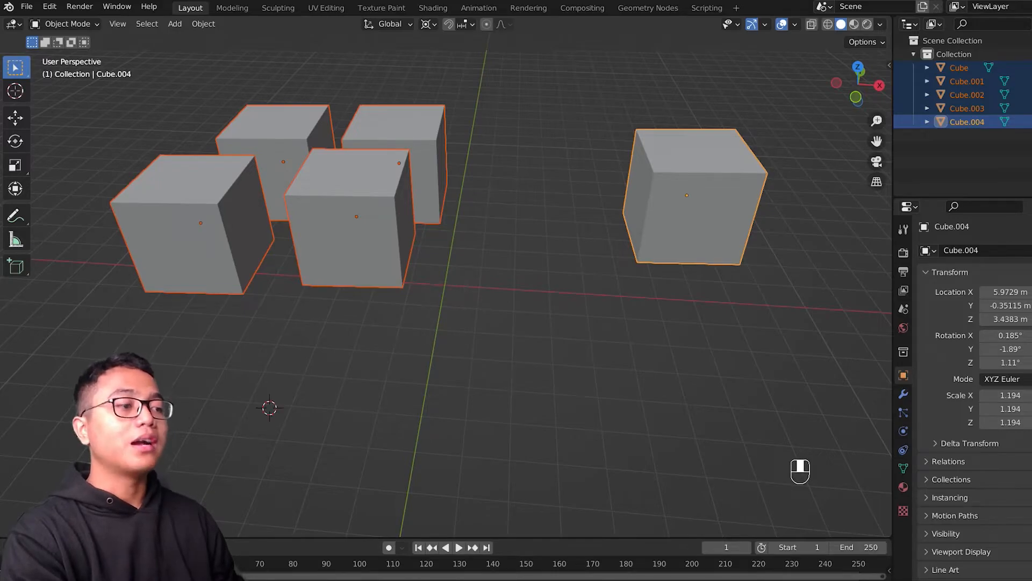
pyautogui.press('r')
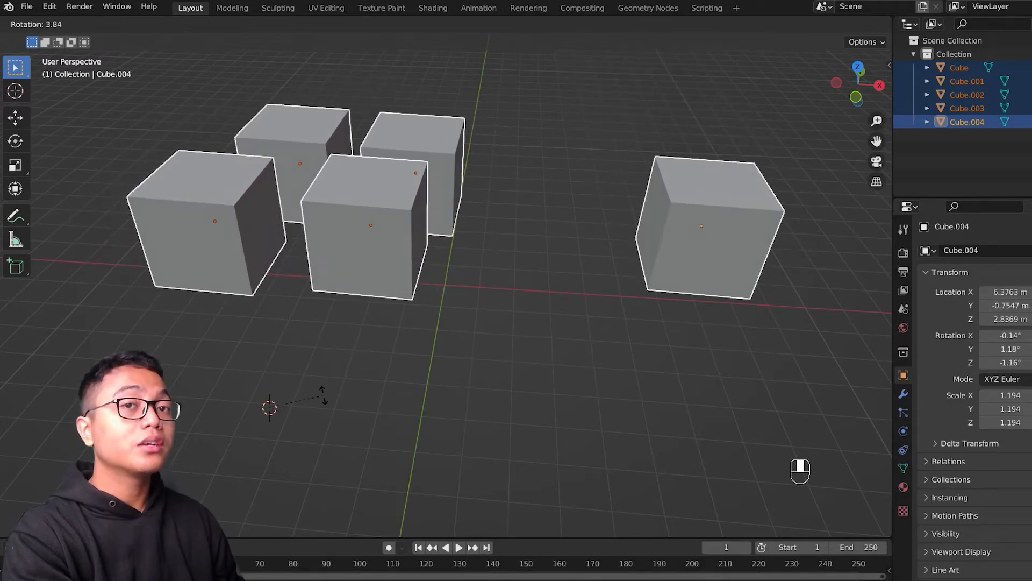
pyautogui.click(323, 393)
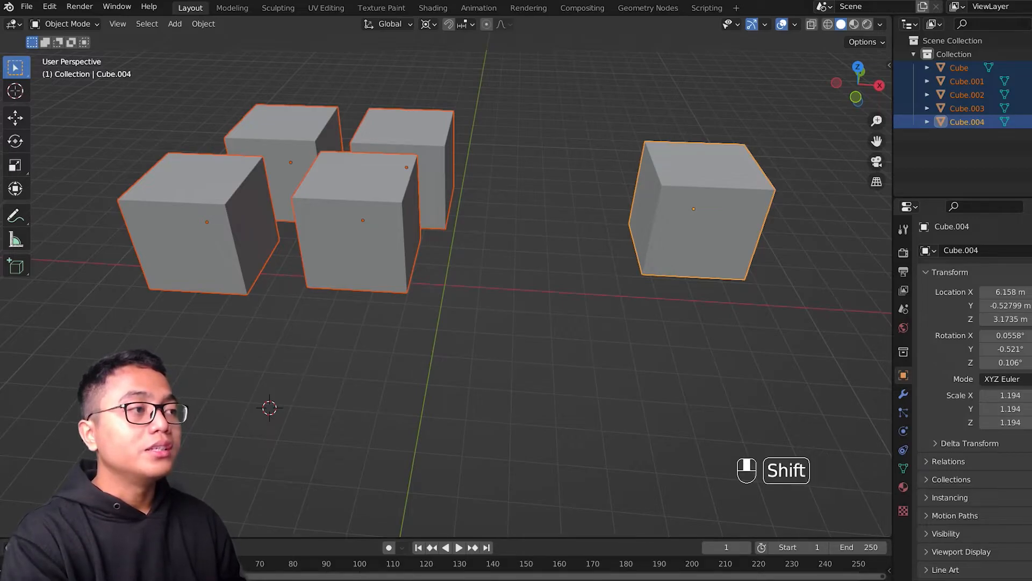
# Place the 3D cursor at the lower corner of the front cube nearest the Y axis and rotate the five cubes around it by about 0.16°.
pyautogui.keyDown('shift'); pyautogui.rightClick(406, 290); pyautogui.keyUp('shift')
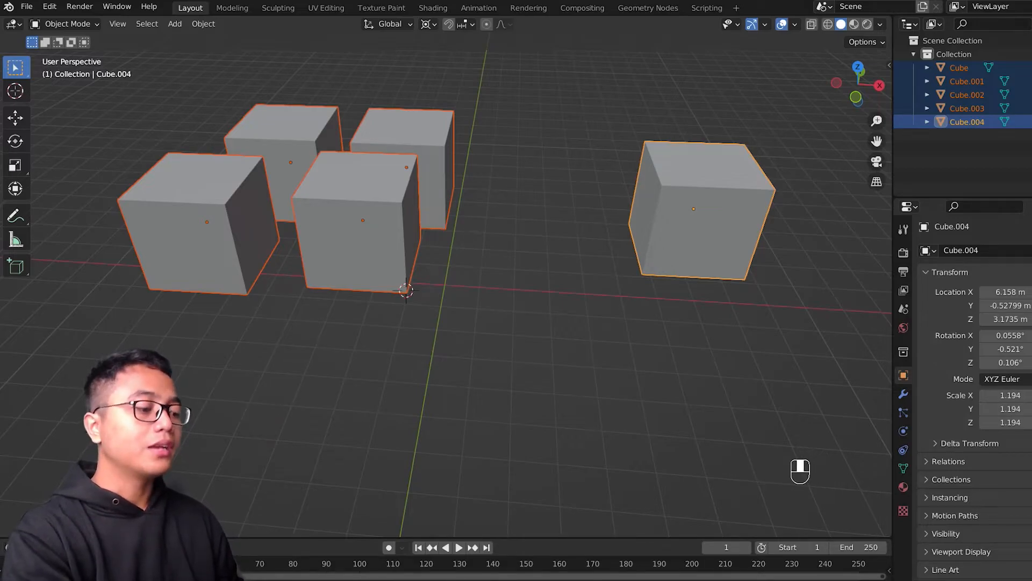
pyautogui.press('r')
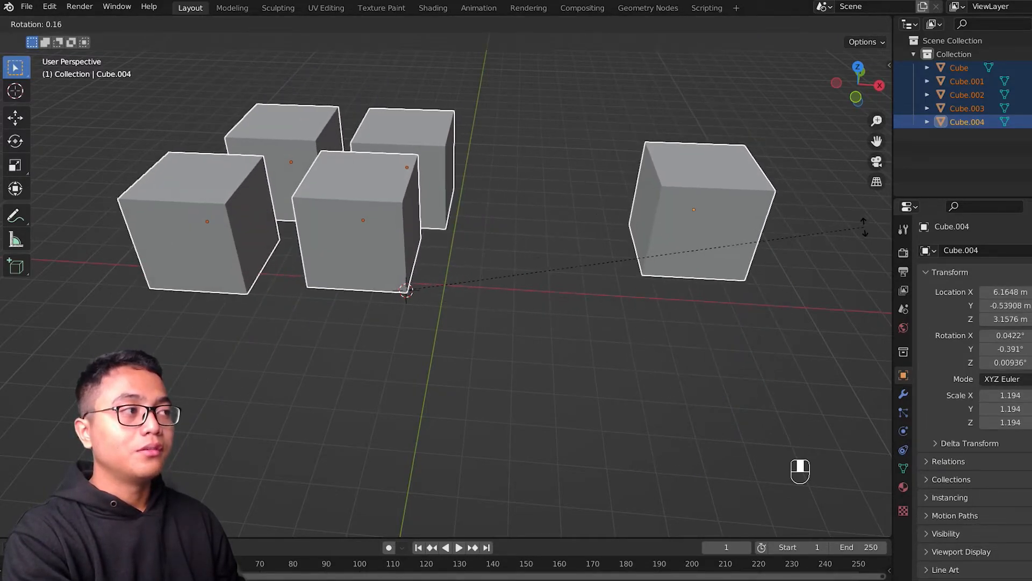
pyautogui.click(666, 295)
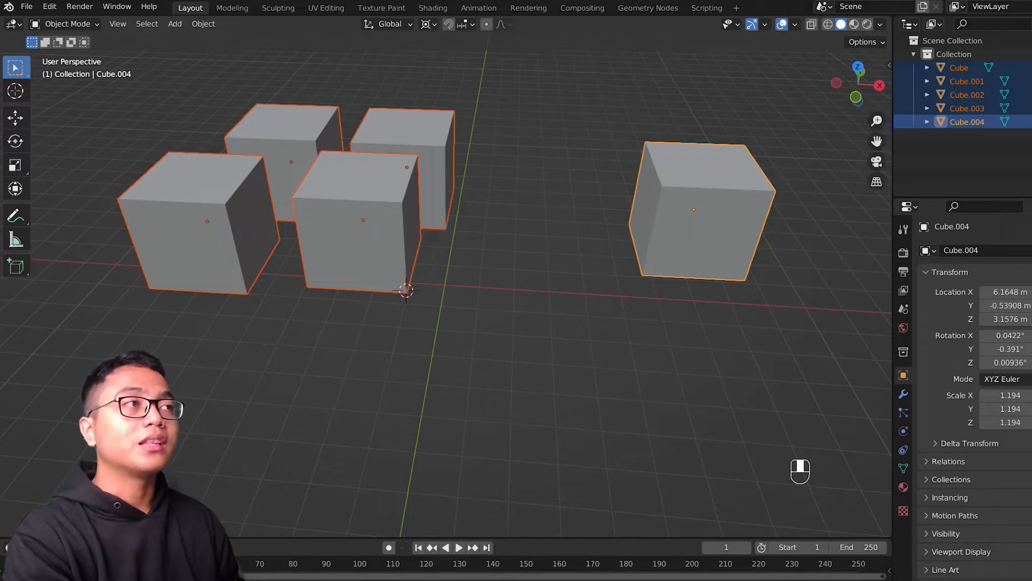
# Set the pivot point to Individual Origins and rotate the five cubes to about -3.08° in Z from the top view.
pyautogui.click(428, 24)
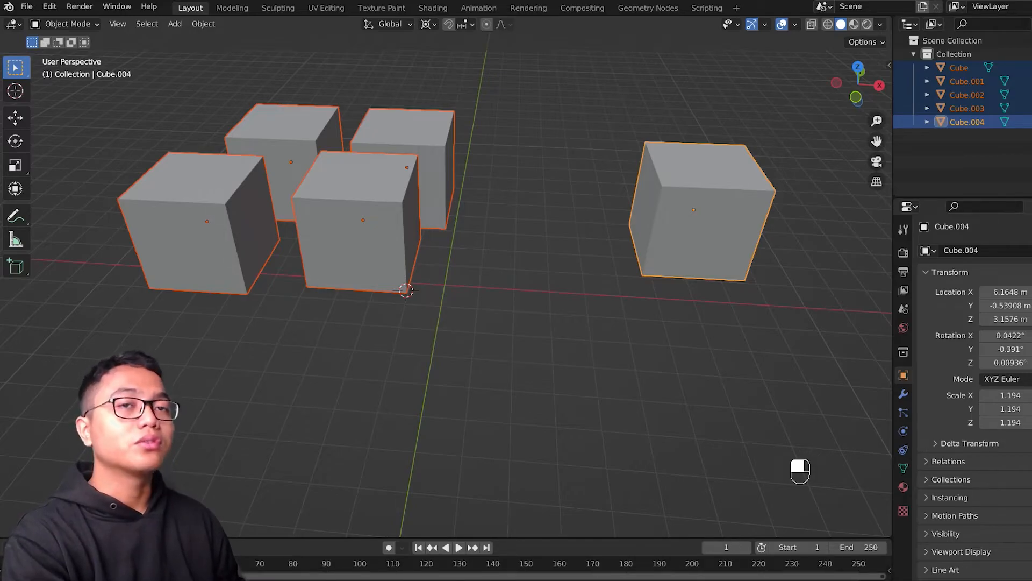
pyautogui.click(428, 24)
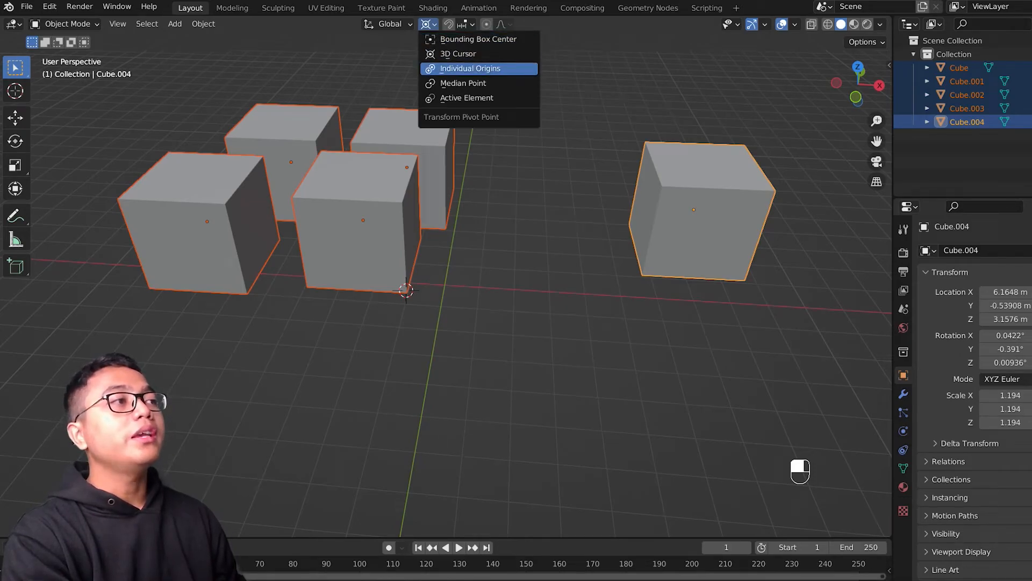
pyautogui.click(470, 68)
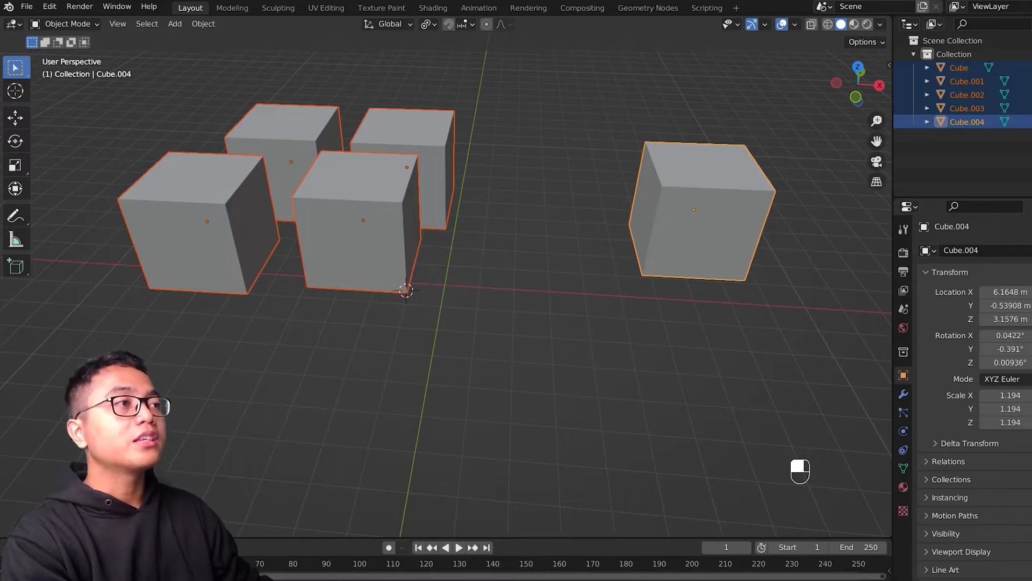
pyautogui.press('KP_7')
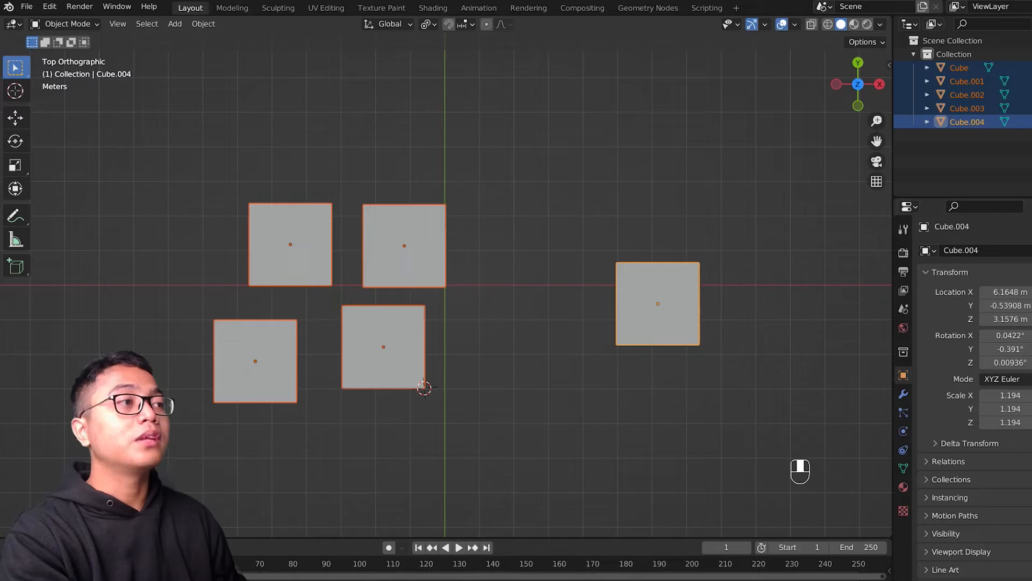
pyautogui.press('r')
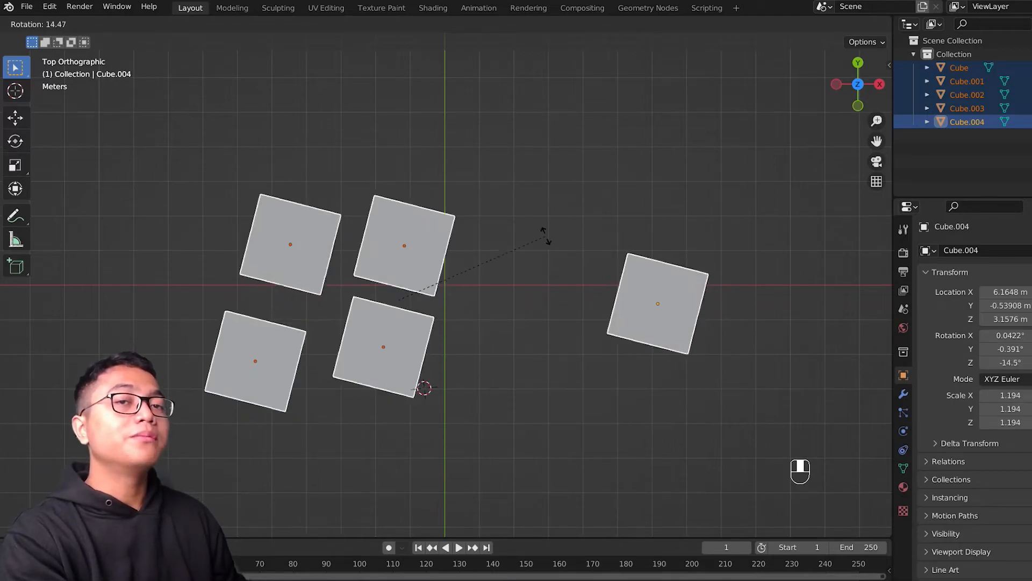
pyautogui.click(567, 183)
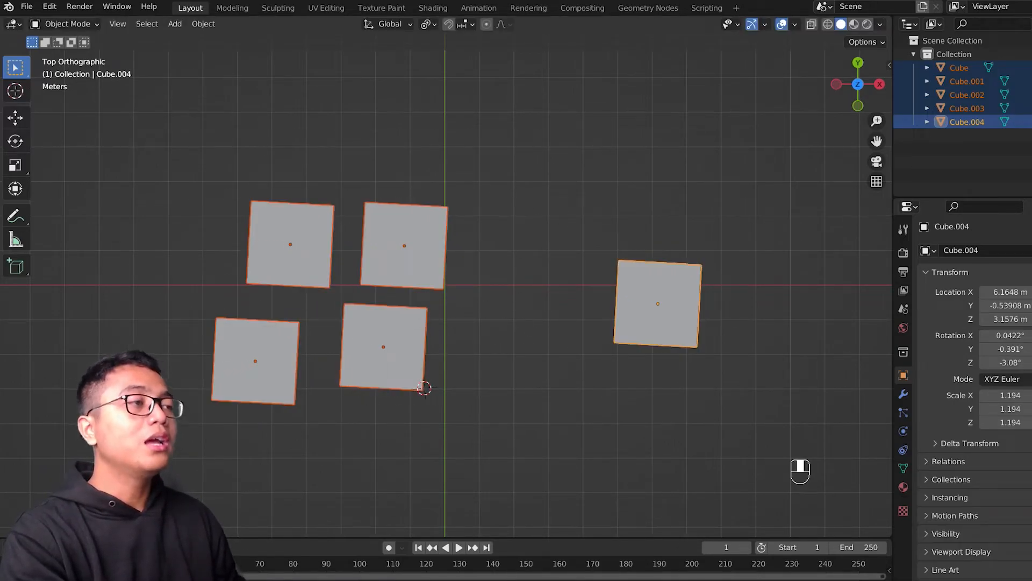
# Scale the five cubes around their individual origins to a scale of about 1.055.
pyautogui.press('s')
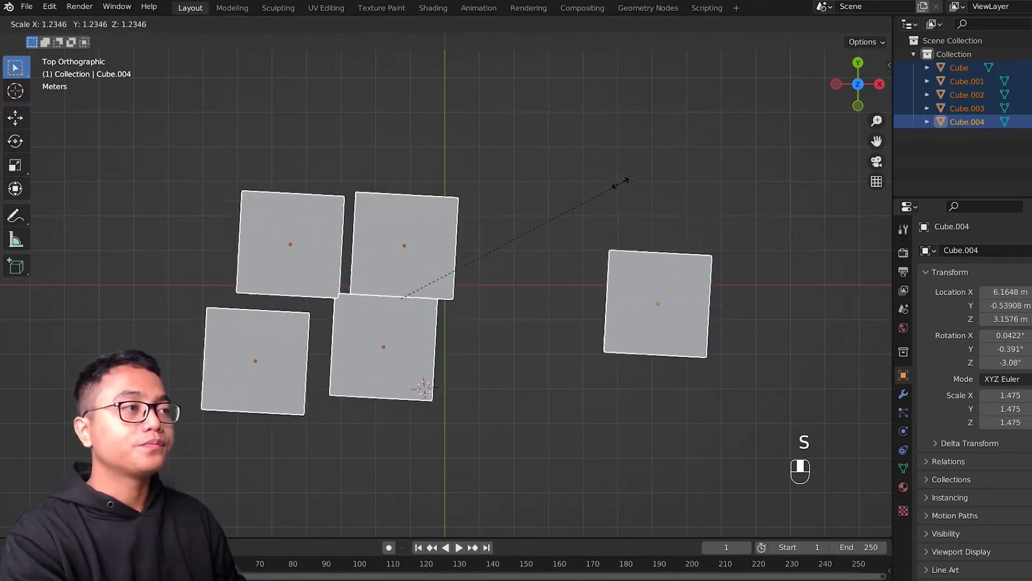
pyautogui.click(561, 210)
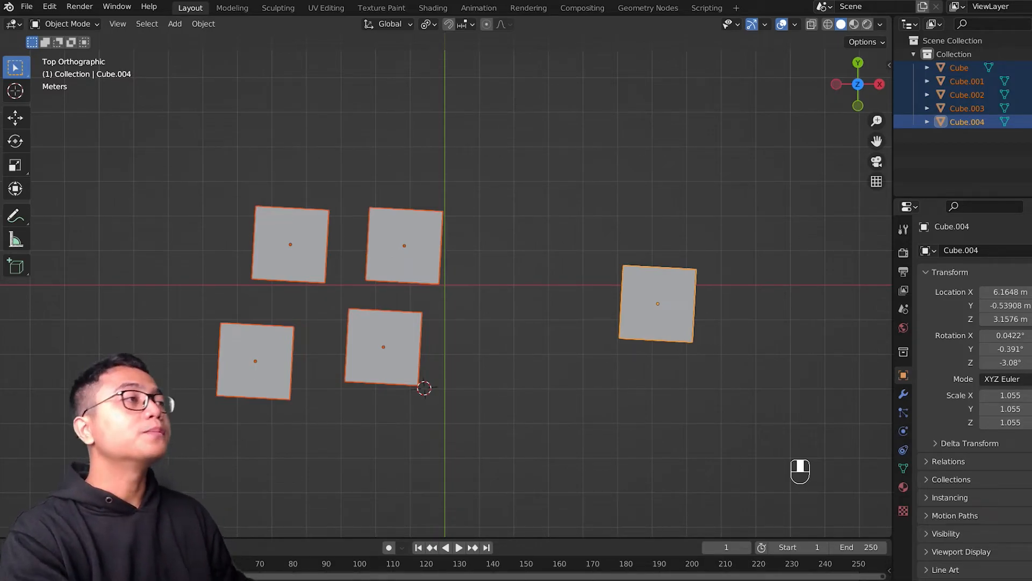
# Set the pivot point to Active Element and rotate the cubes around Cube.004 to about -3.12° in Z from an angled perspective view.
pyautogui.click(428, 23)
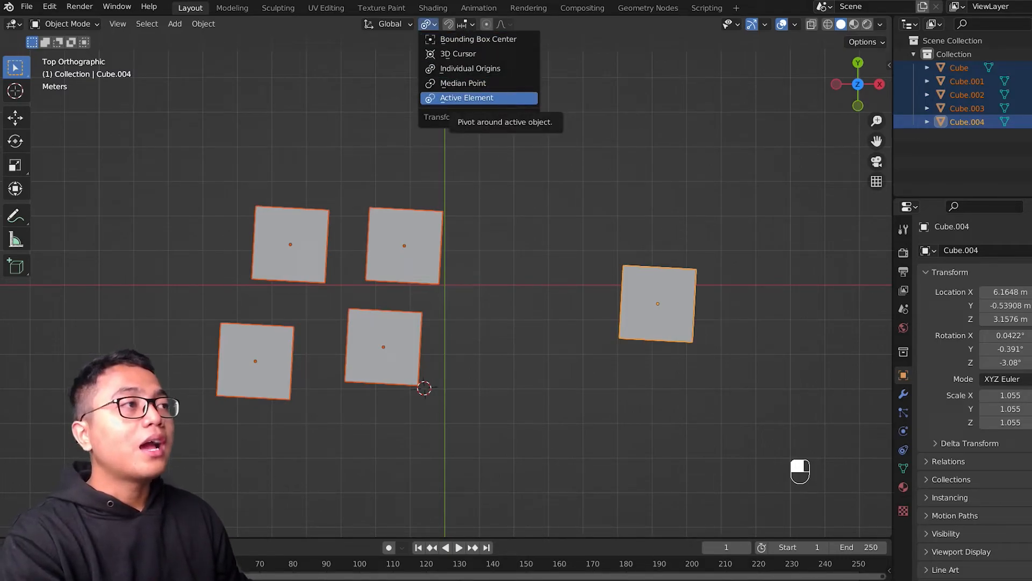
pyautogui.click(467, 97)
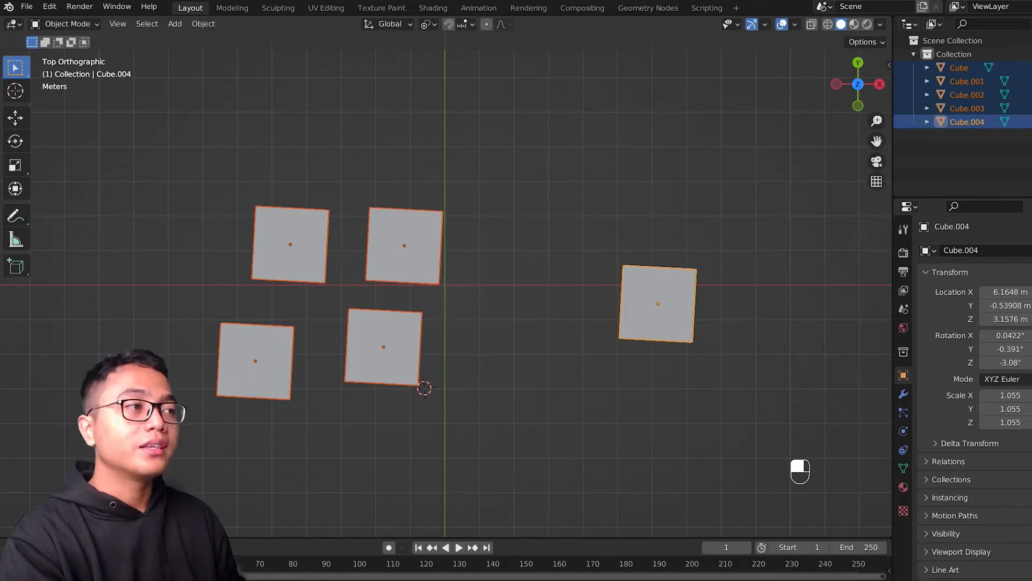
pyautogui.press('ctrl')
pyautogui.scroll(2, 445, 285)
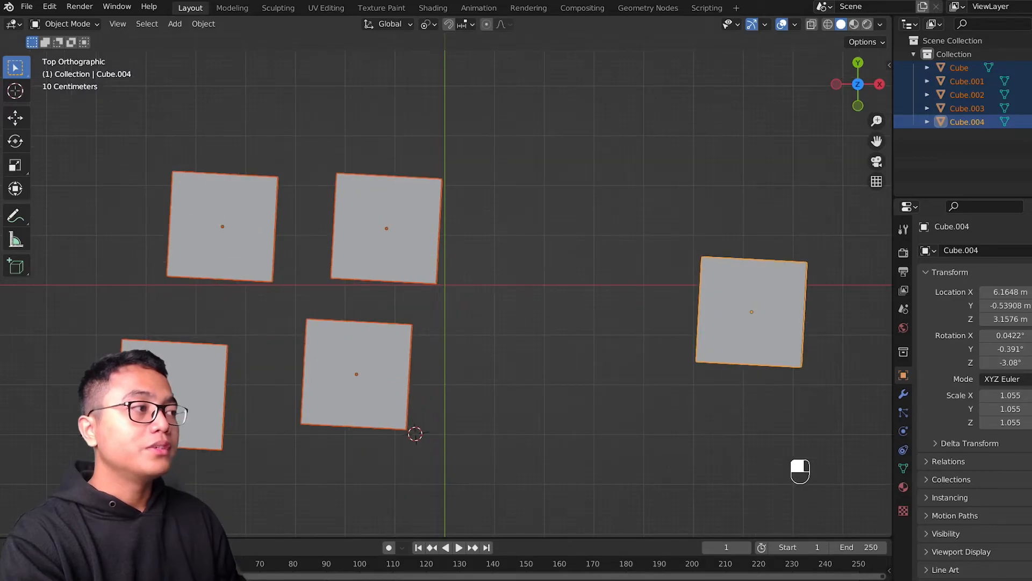
pyautogui.moveTo(446, 285); pyautogui.dragTo(484, 323, button='middle')
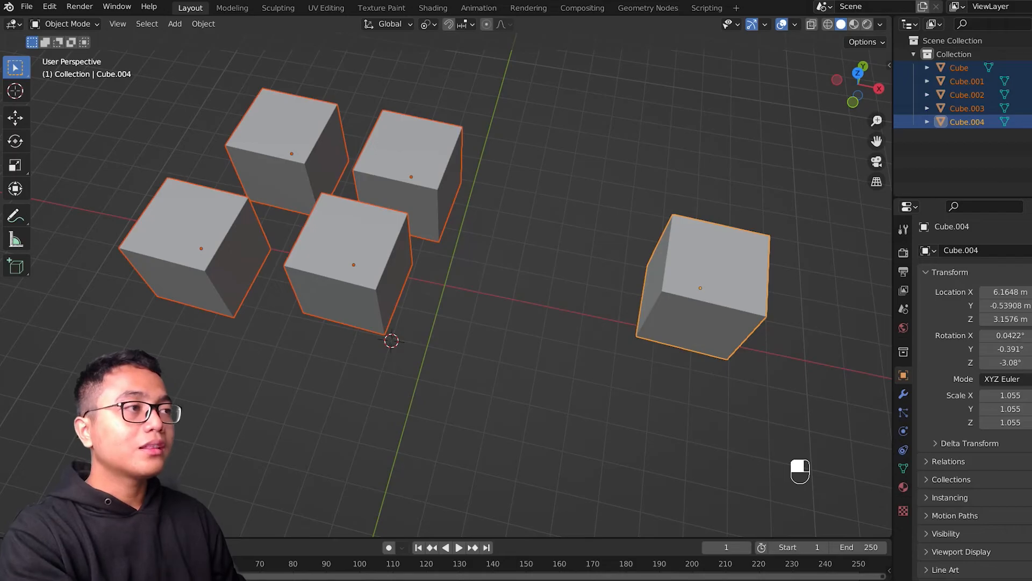
pyautogui.press('r')
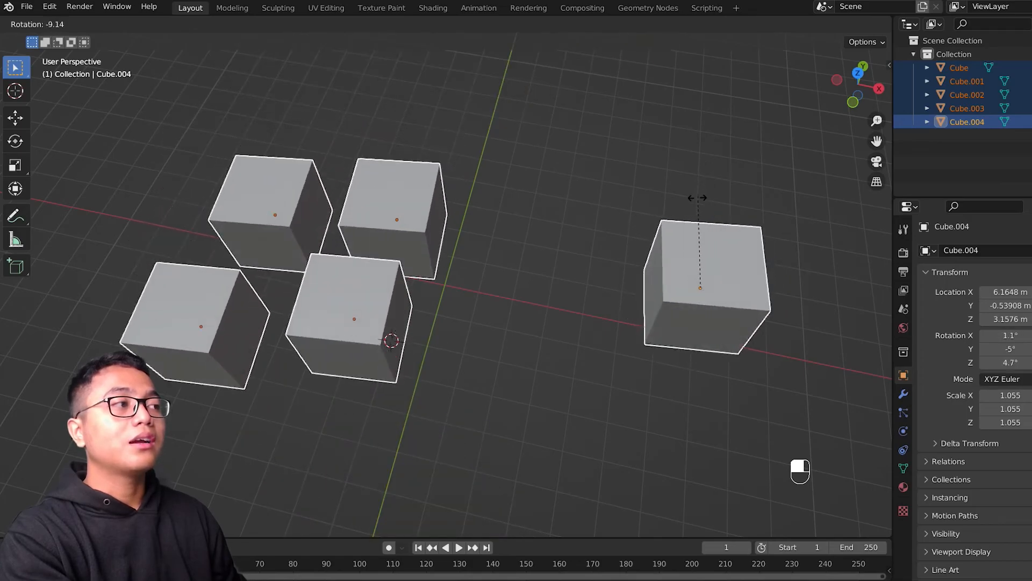
pyautogui.click(714, 184)
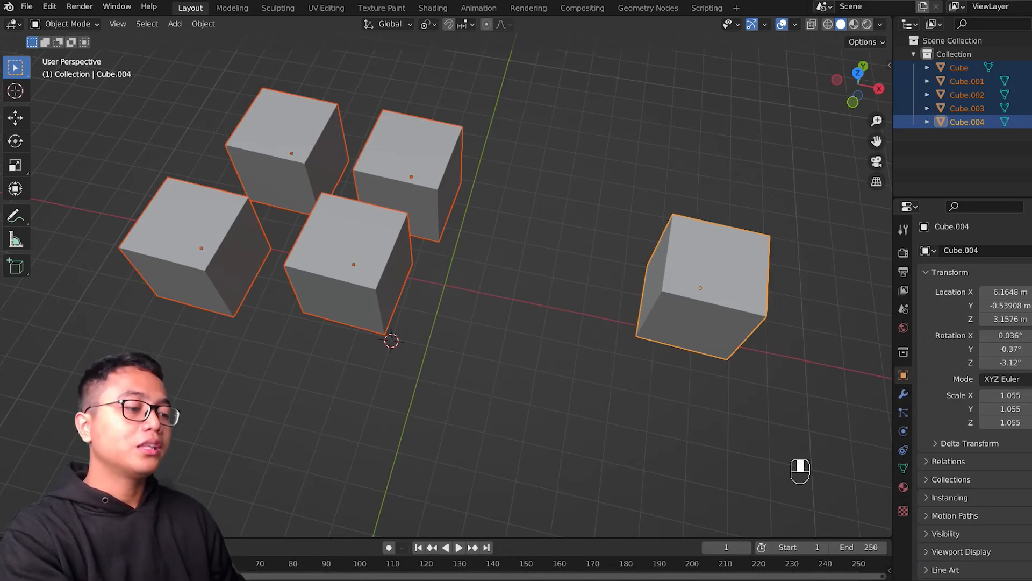
# Make Cube.002 the active object of the selection and rotate the five cubes around it to about 2.93° in Z.
pyautogui.press('shift')
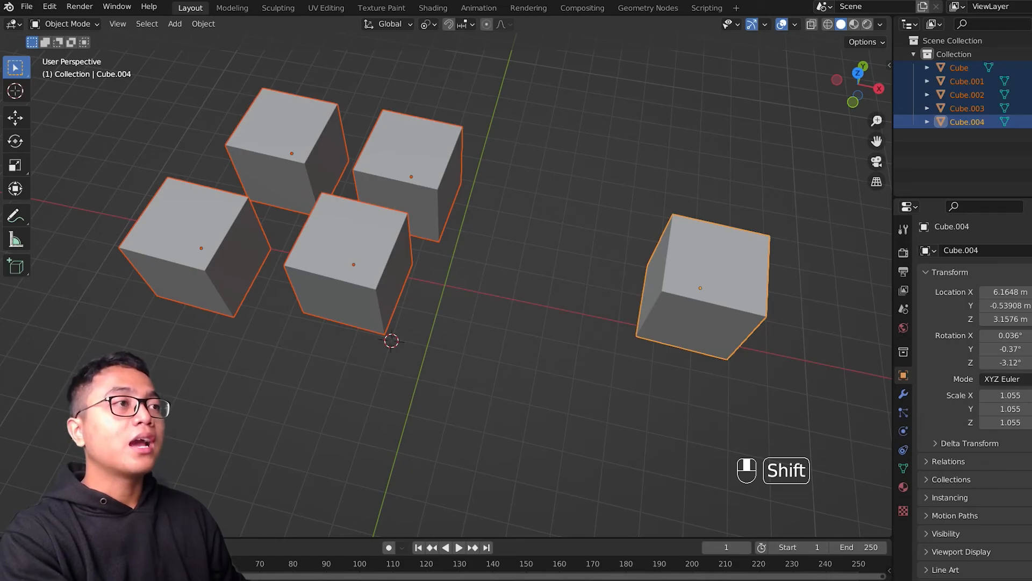
pyautogui.keyDown('shift'); pyautogui.click(288, 132); pyautogui.keyUp('shift')
pyautogui.scroll(-2, 462, 285)
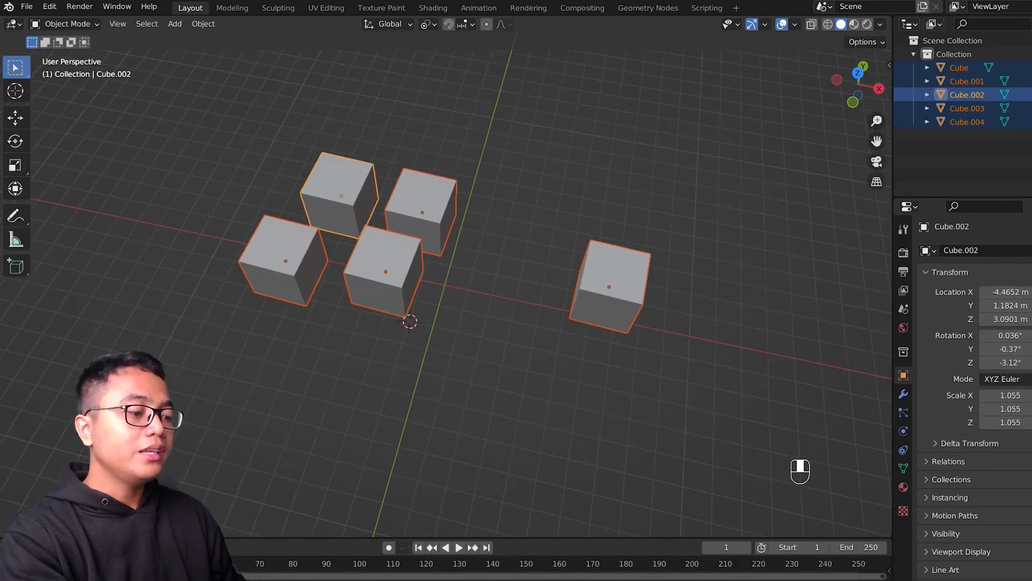
pyautogui.press('r')
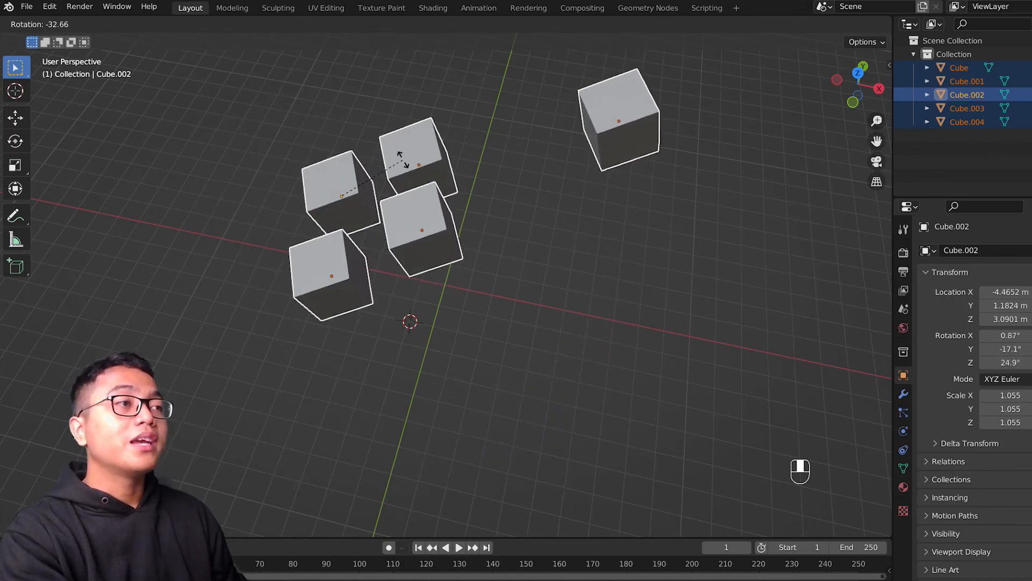
pyautogui.click(767, 160)
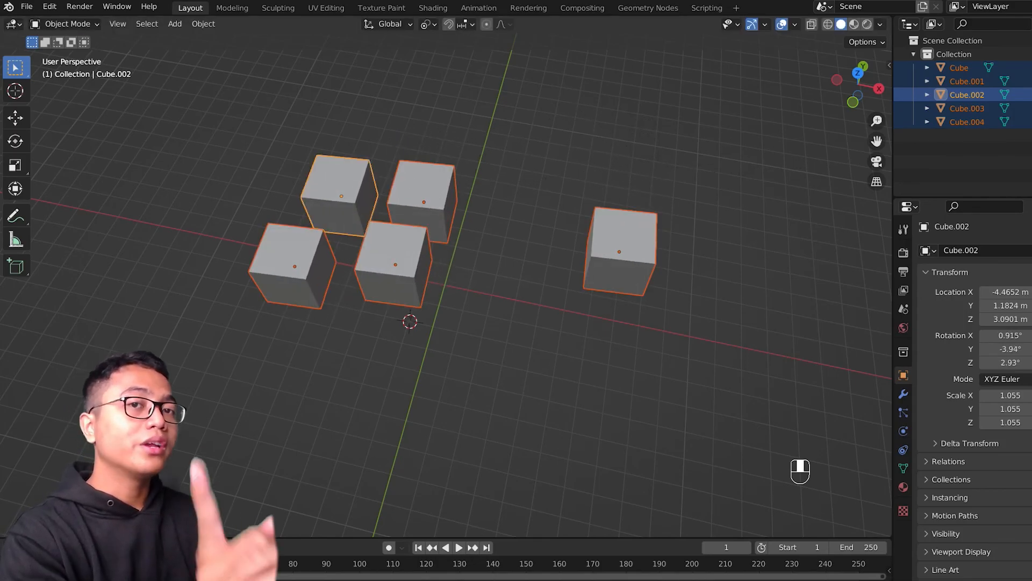